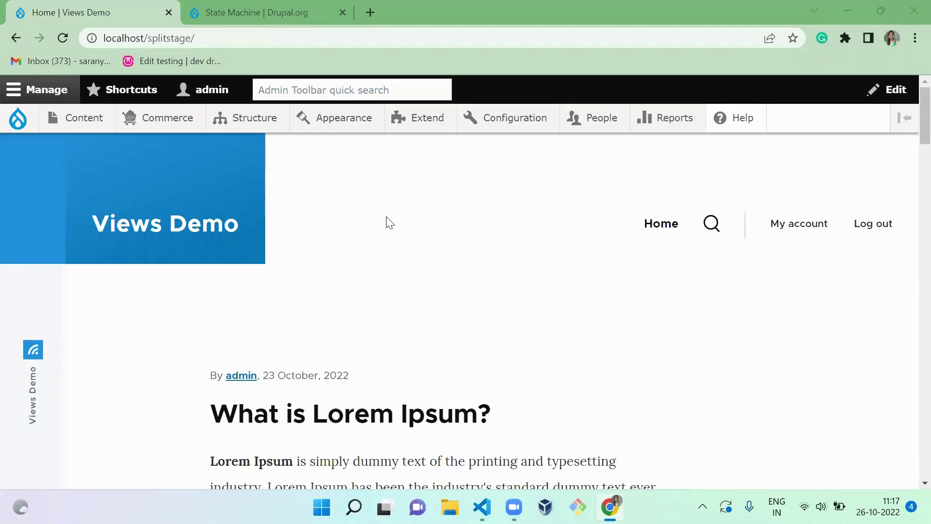
- Open the order types page in the Commerce order configuration
mouse_move(160, 124)
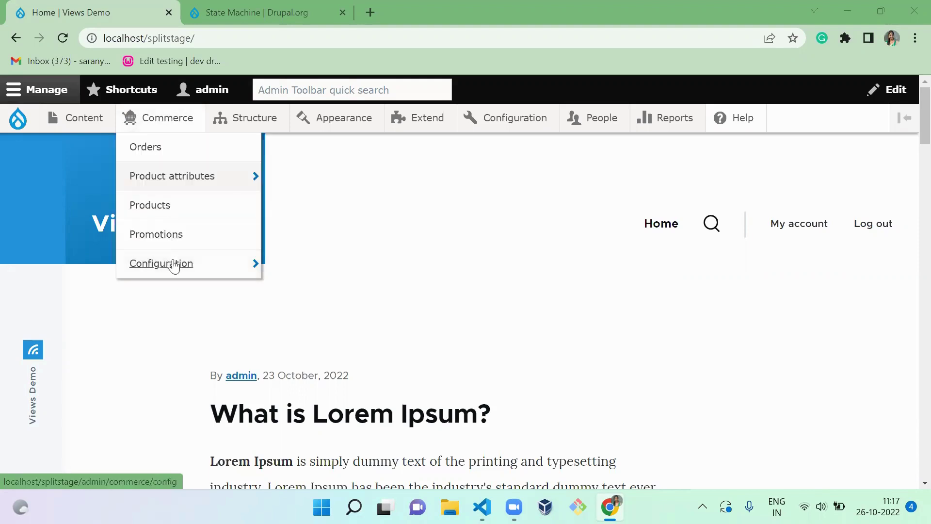
mouse_move(174, 266)
mouse_move(302, 357)
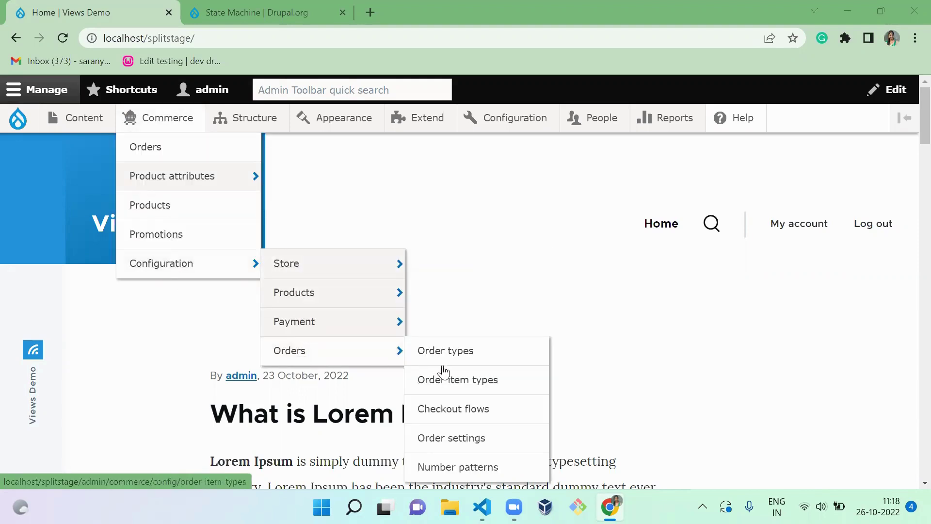
left_click(444, 352)
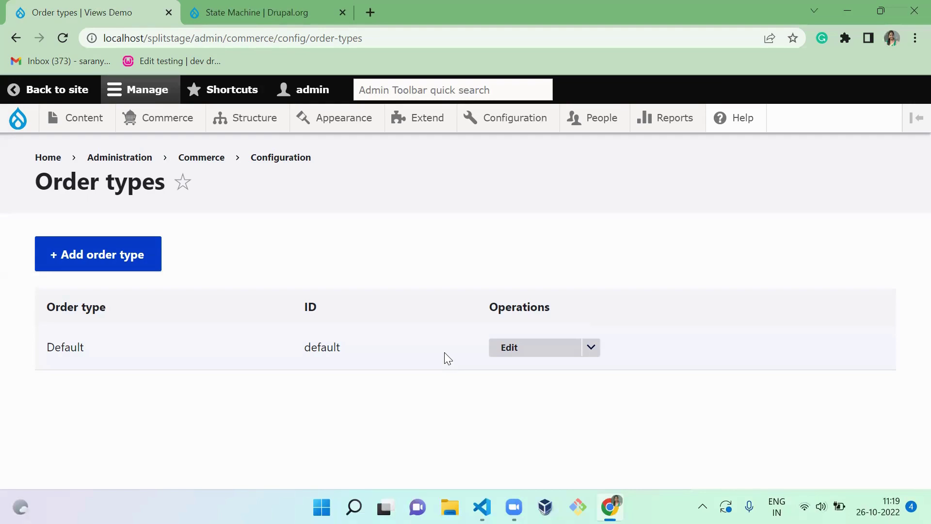
- View the State Machine project page on Drupal.org, and close it to return to the order types list
left_click(196, 18)
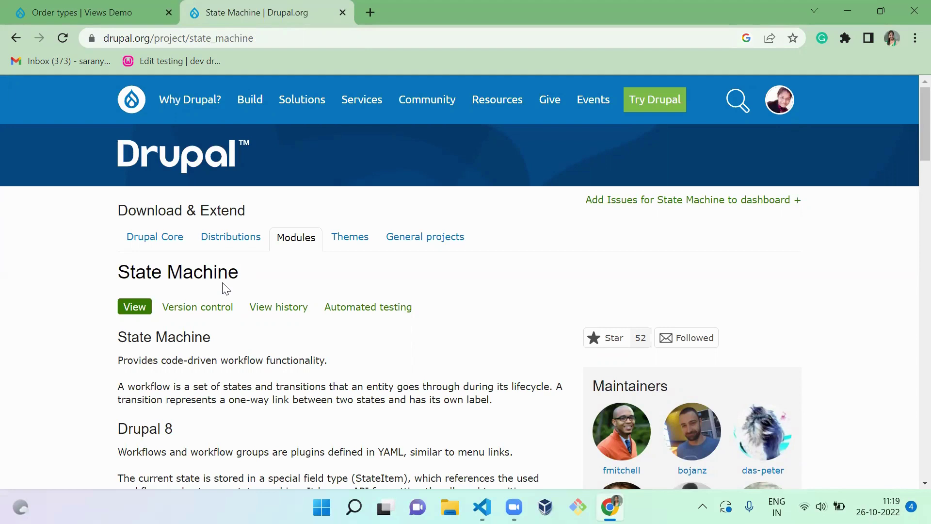
key("ctrl+w")
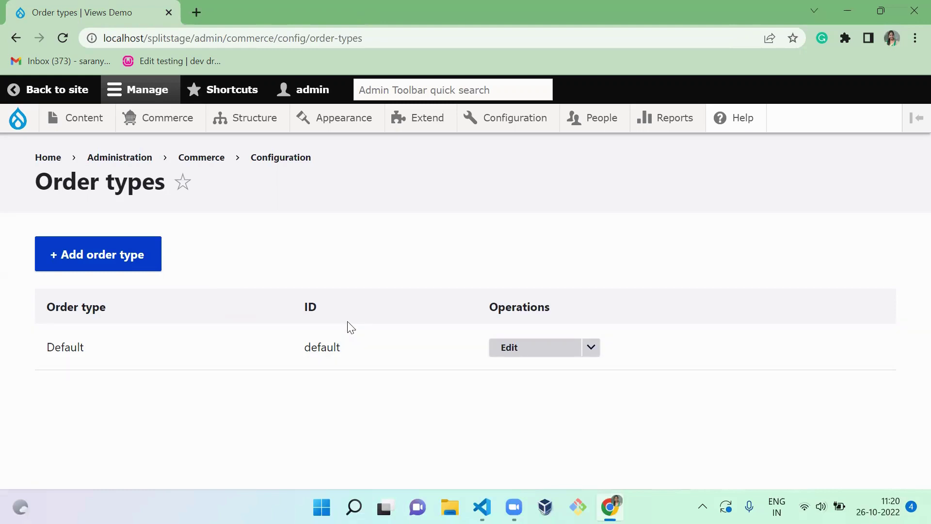
- Open the Default order type for editing and view its available workflow options
left_click(514, 350)
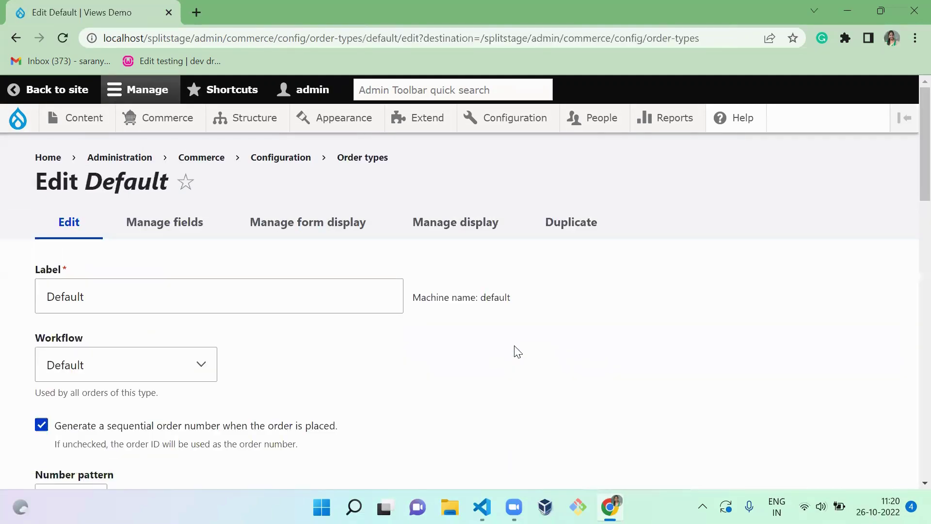
left_click(74, 381)
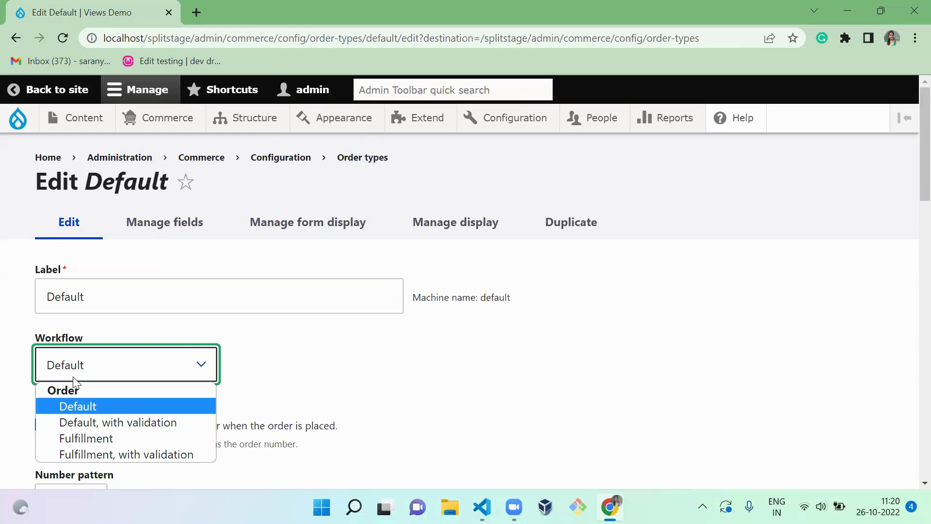
left_click(298, 392)
- Switch to Visual Studio Code and examine the states and transitions of the order_default workflow in commerce_order.workflows.yml
left_click(482, 507)
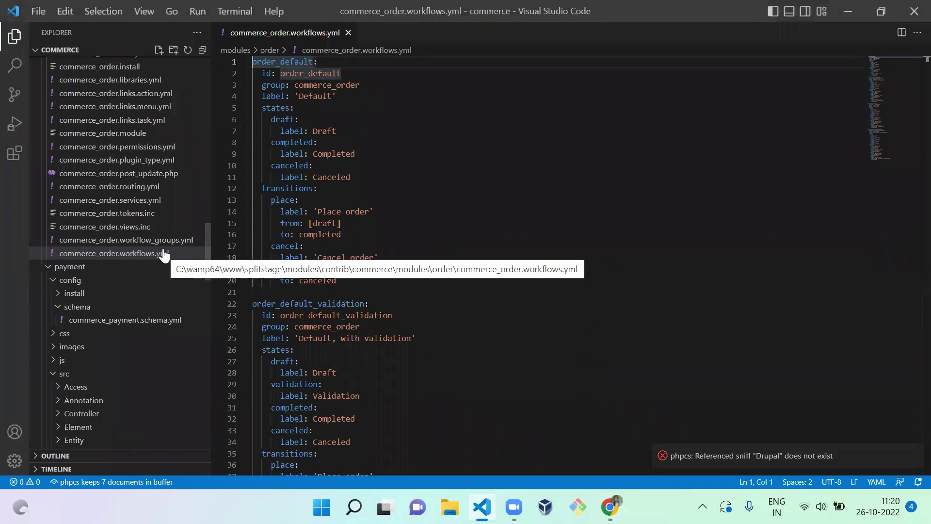
left_click(317, 100)
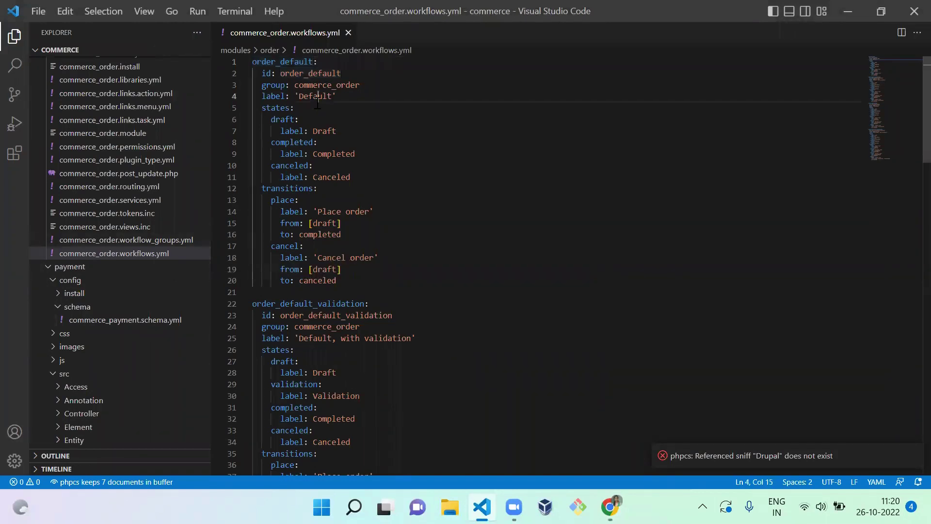
left_click_drag(266, 119, 361, 174)
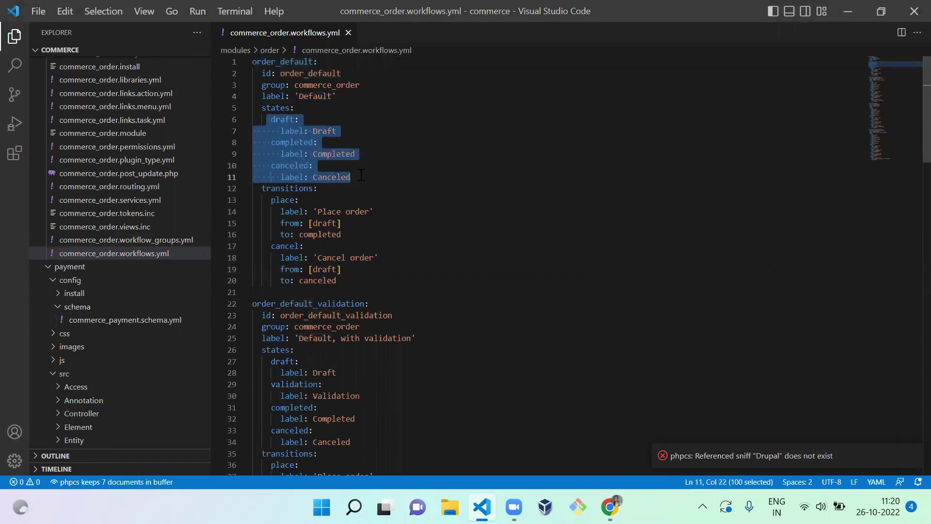
double_click(291, 189)
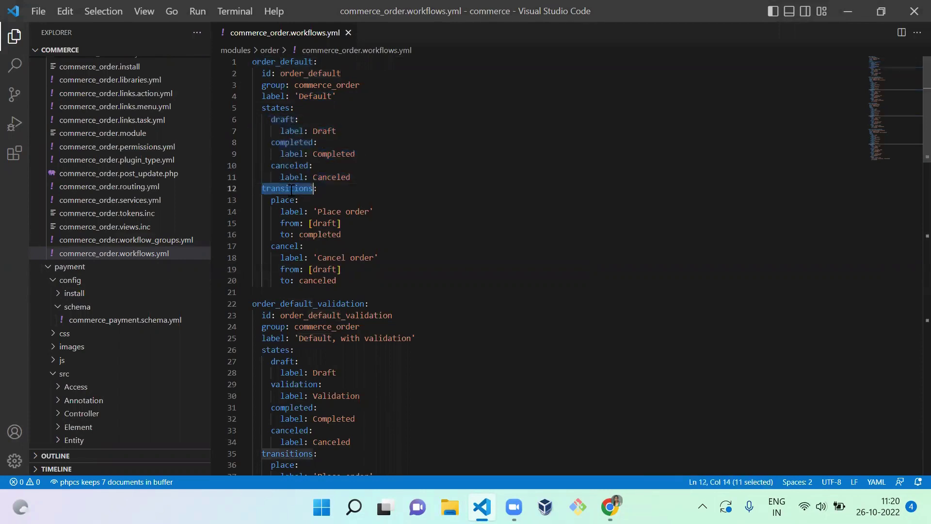
left_click(289, 224)
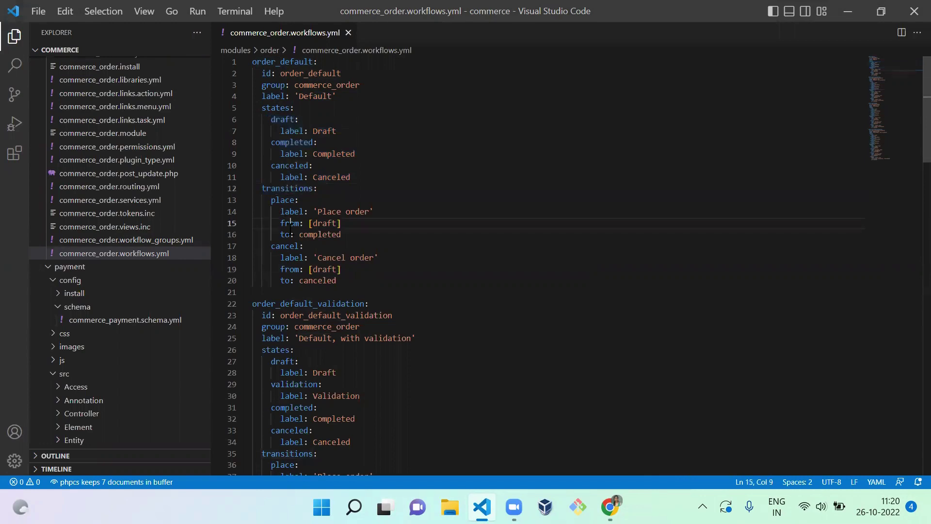
left_click(323, 223)
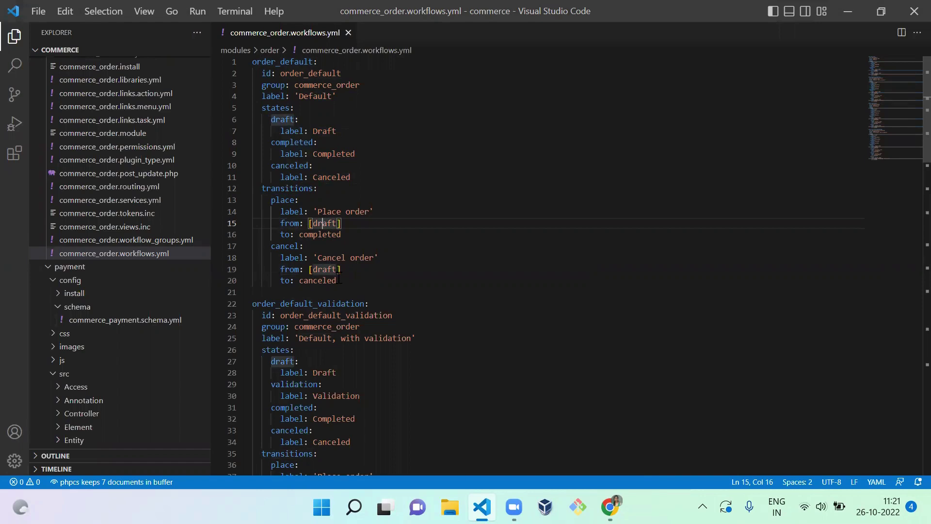
left_click_drag(324, 256, 374, 258)
left_click_drag(375, 211, 314, 212)
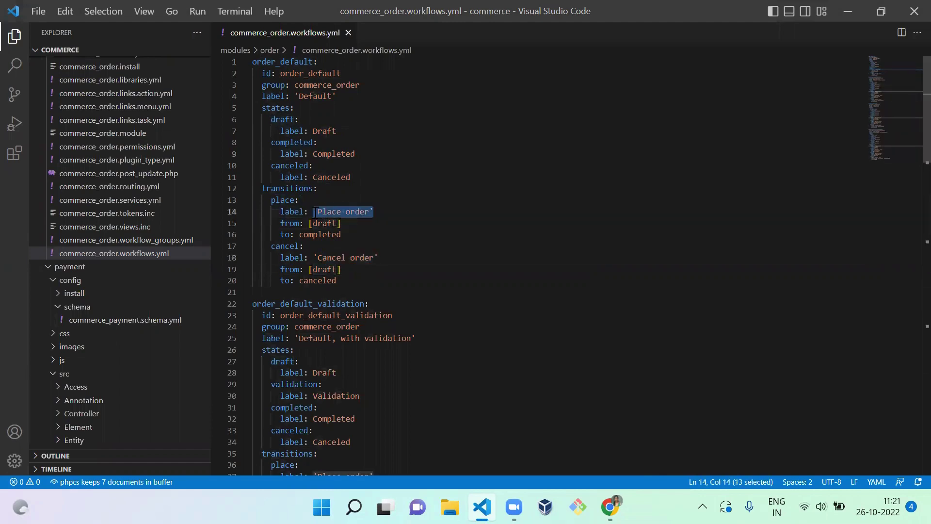
double_click(336, 258)
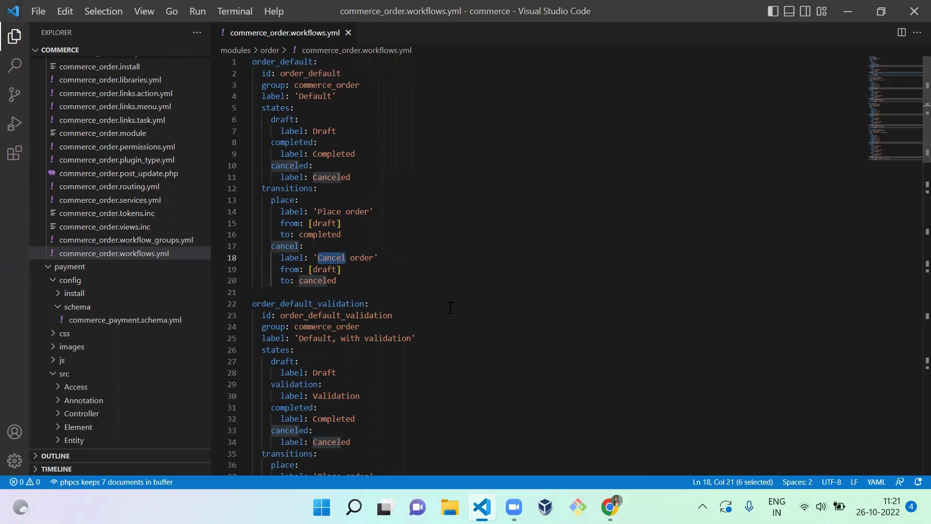
- Switch back to Chrome, bring up the Commerce products list in a separate tab and open the Personalised T-shirt product
key("alt+Tab")
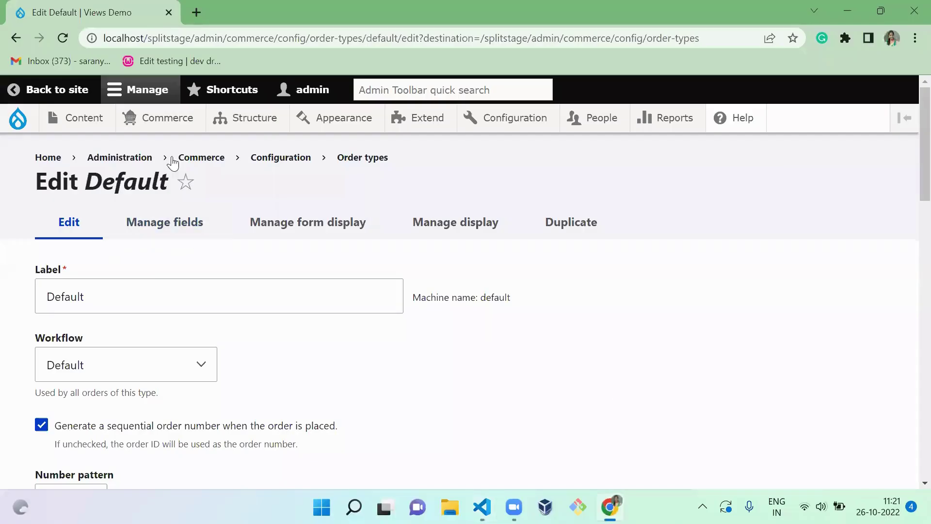
mouse_move(162, 119)
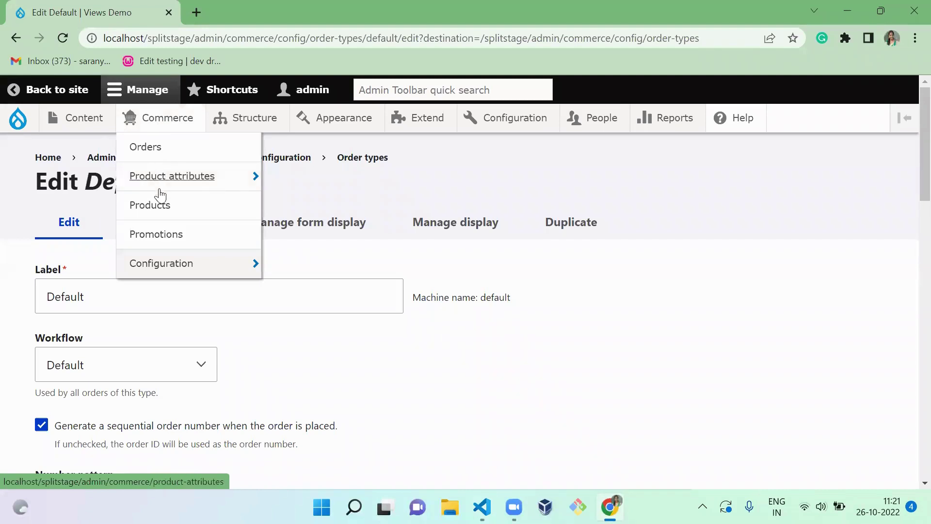
left_click(164, 214, "ctrl")
left_click(219, 18)
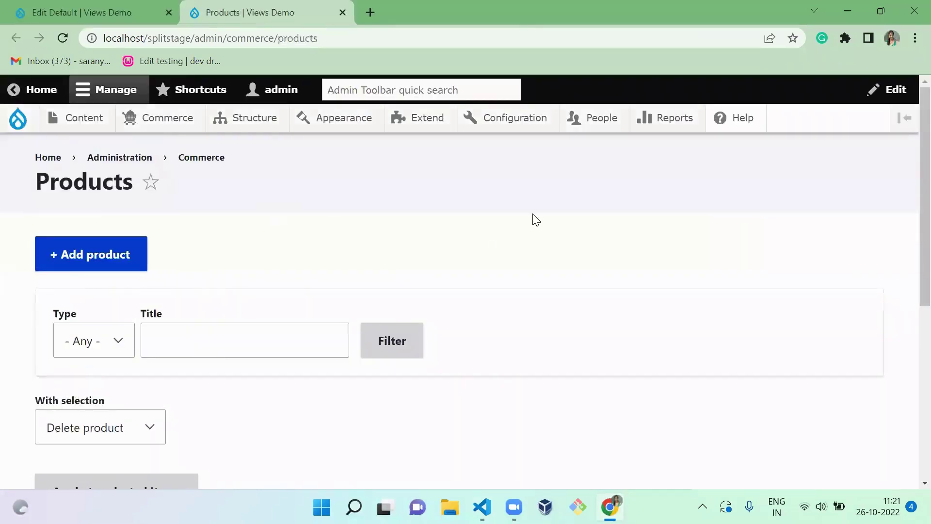
scroll(532, 220, "down", 6)
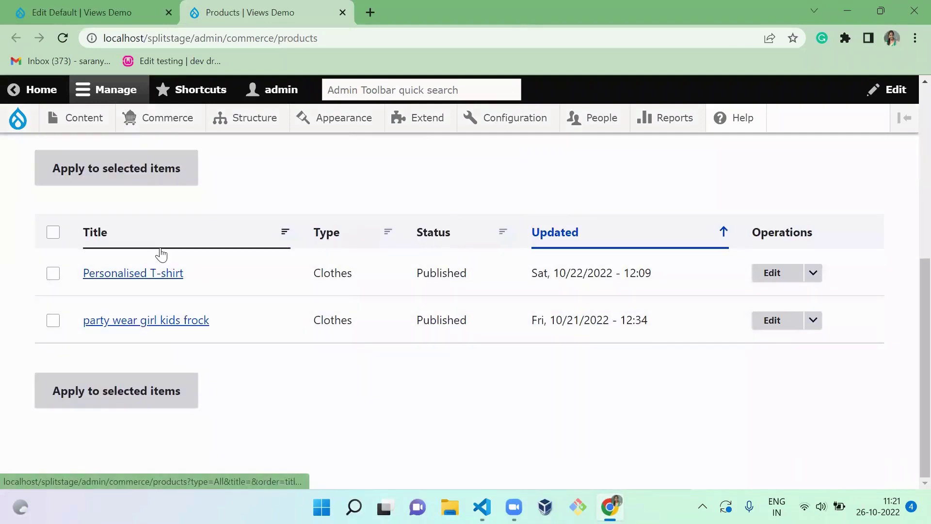
left_click(157, 273)
- Fill in the T-shirt's Your Text with D4Drupal and add the product to the cart
scroll(158, 276, "down", 12)
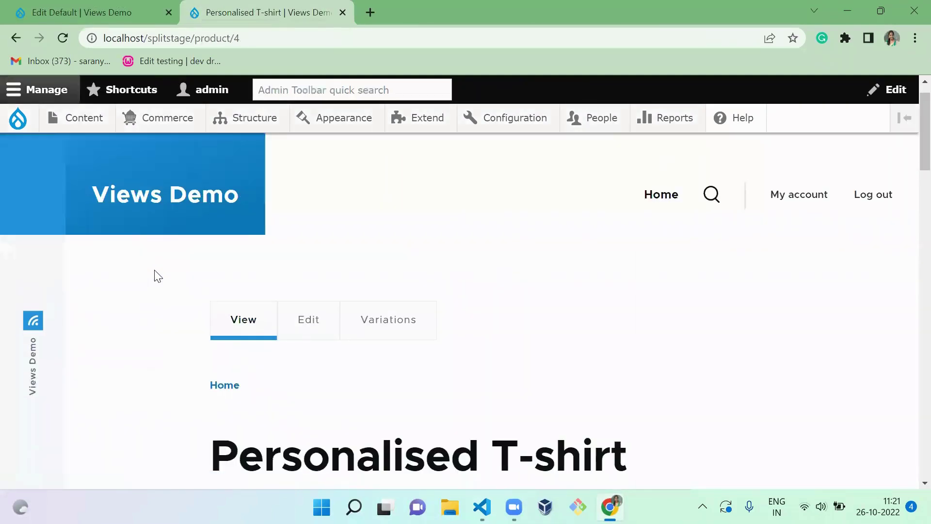
scroll(158, 276, "down", 10)
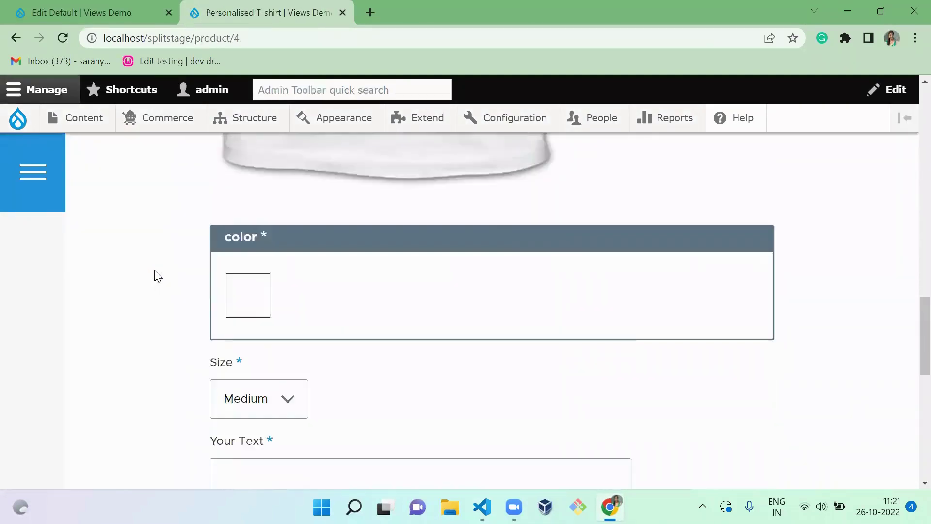
left_click(260, 343)
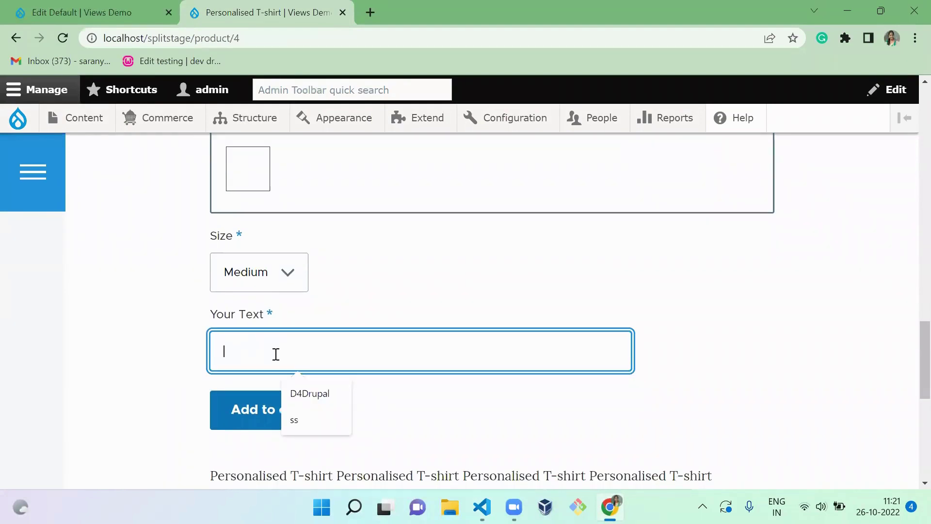
left_click(298, 393)
left_click(274, 410)
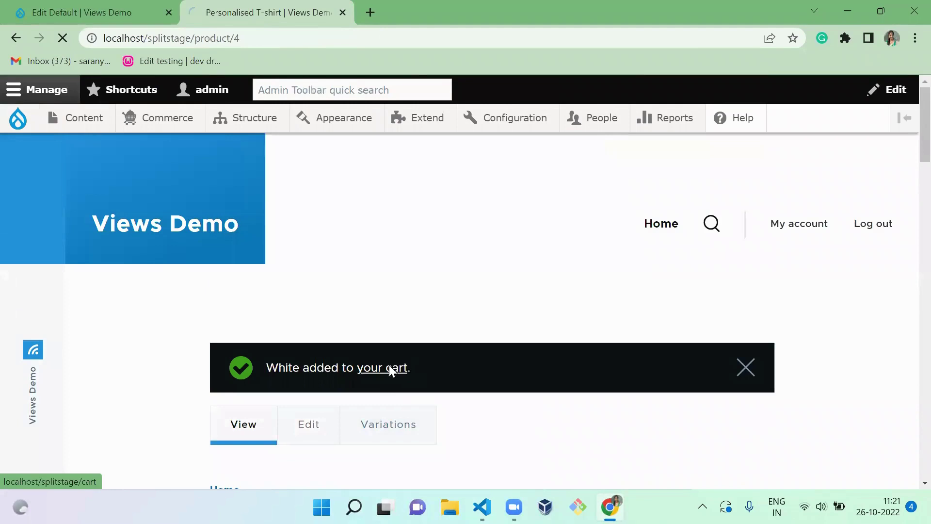
- Open the shopping cart and proceed to checkout with the T-shirt
left_click(391, 369)
scroll(393, 371, "down", 10)
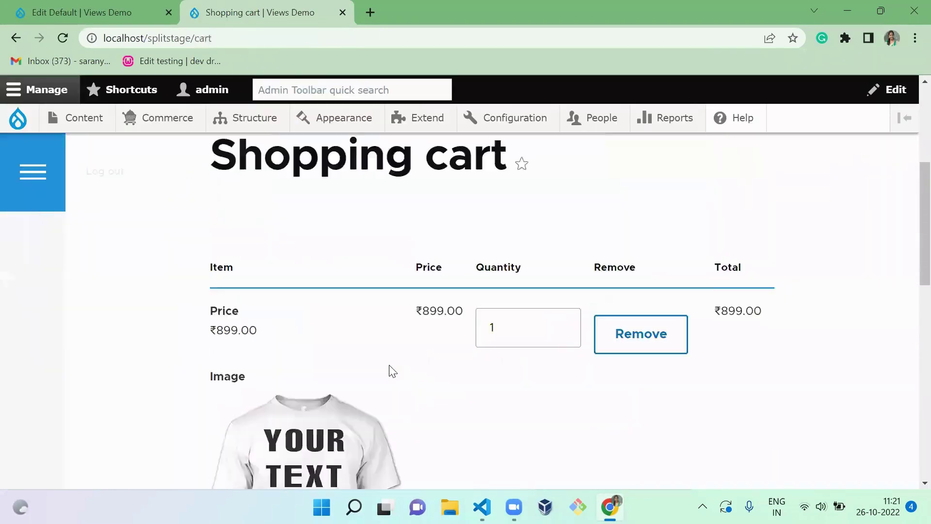
scroll(392, 372, "up", 2)
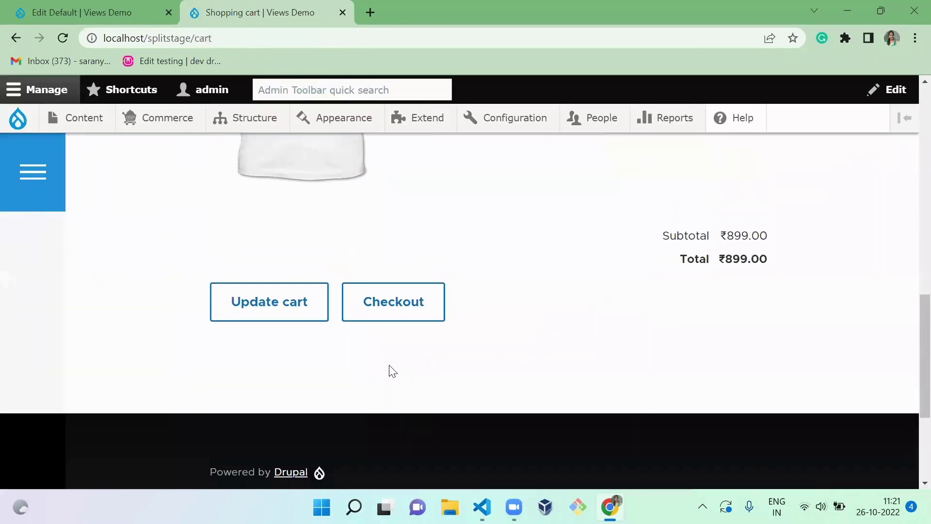
left_click(409, 314)
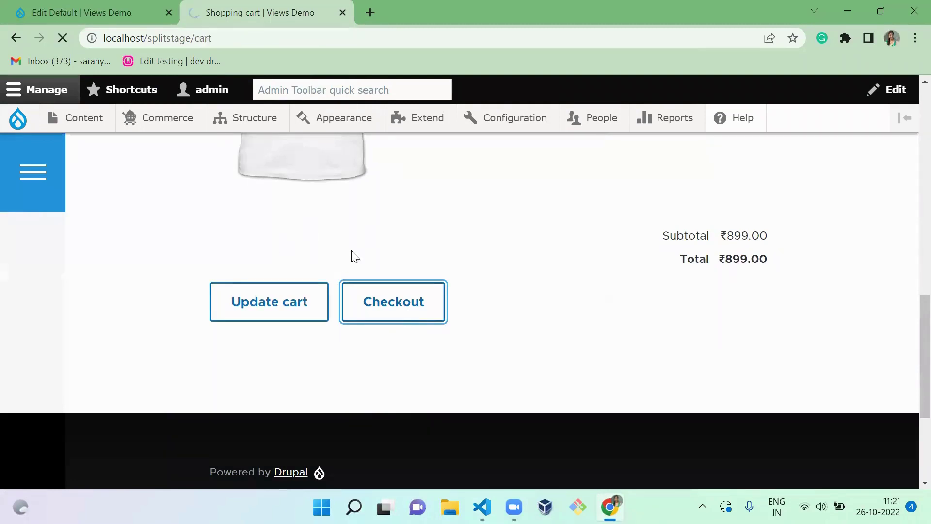
- Keep the saved billing address in the order information and continue to the order review
scroll(291, 257, "down", 10)
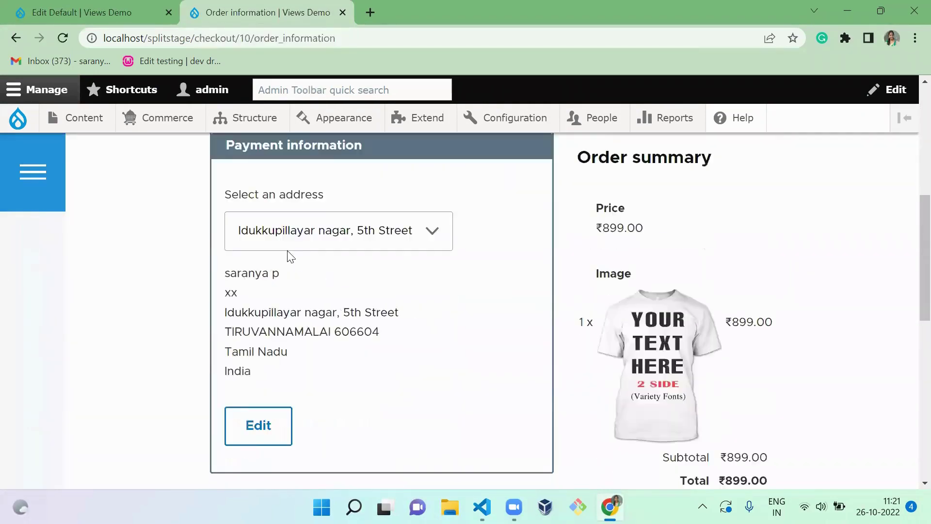
scroll(286, 256, "down", 4)
scroll(287, 257, "up", 2)
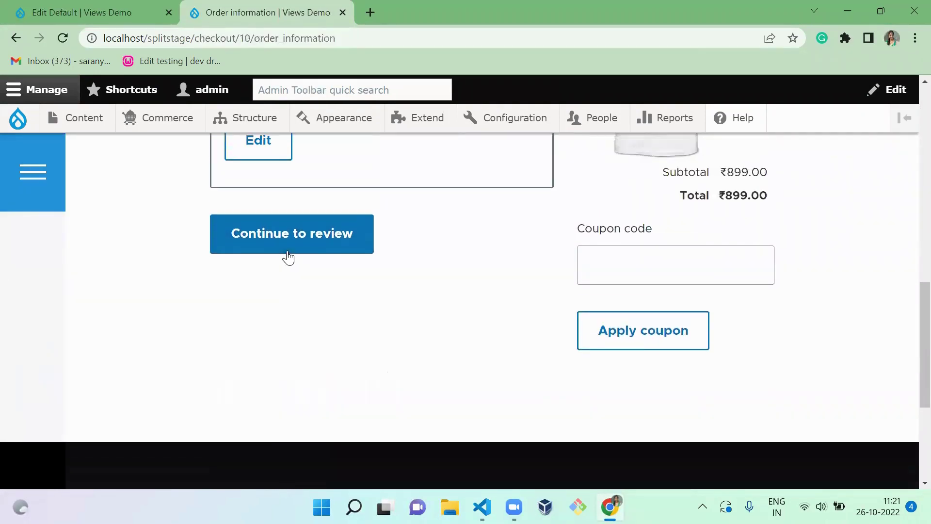
left_click(298, 237)
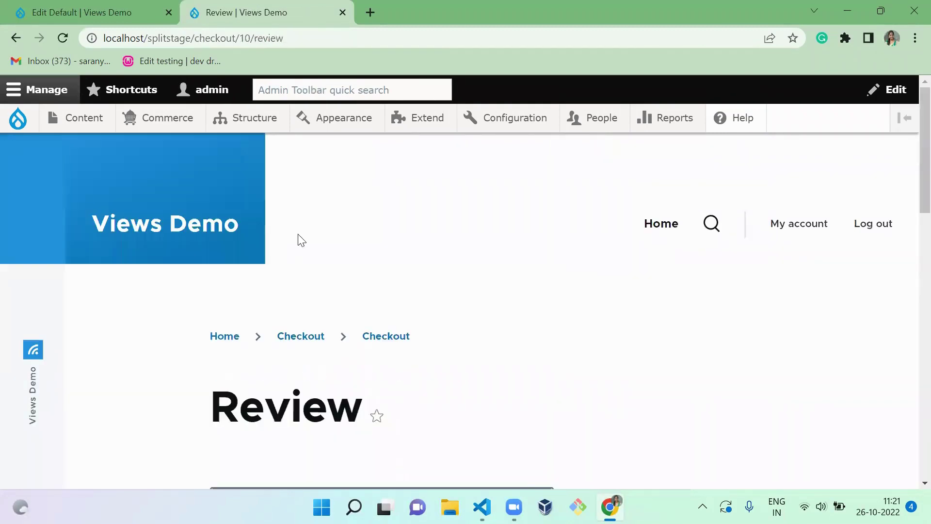
- Check the Cash on delivery payment information in the order review, then pay and complete the purchase
scroll(301, 239, "down", 8)
scroll(299, 238, "up", 1)
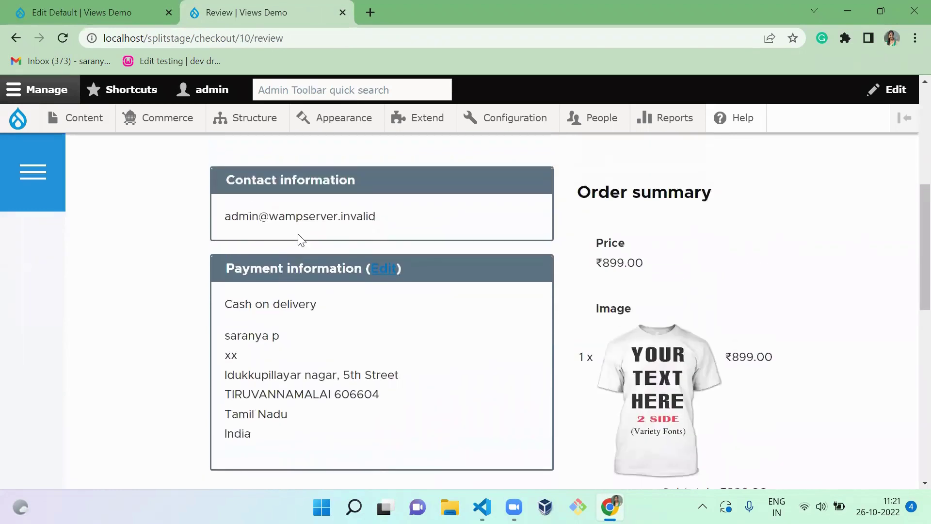
triple_click(296, 303)
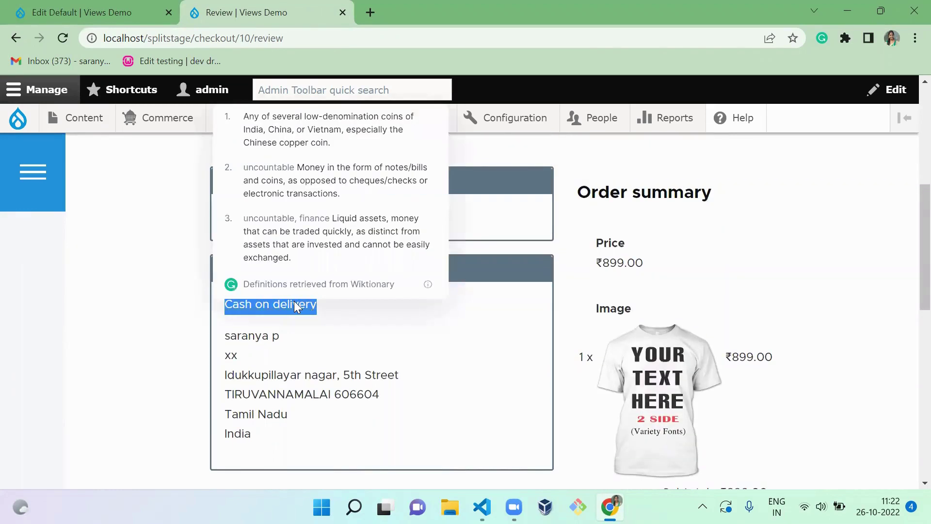
left_click(359, 333)
scroll(359, 333, "down", 5)
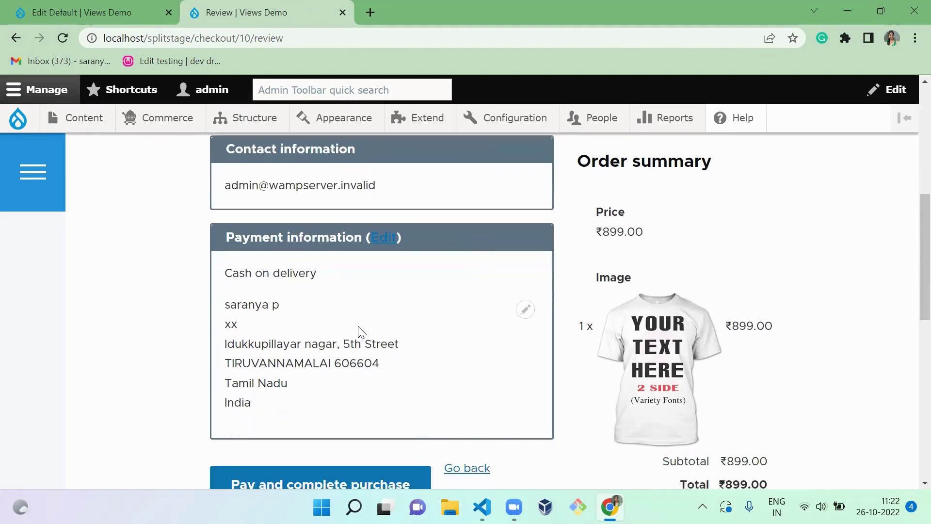
left_click(316, 241)
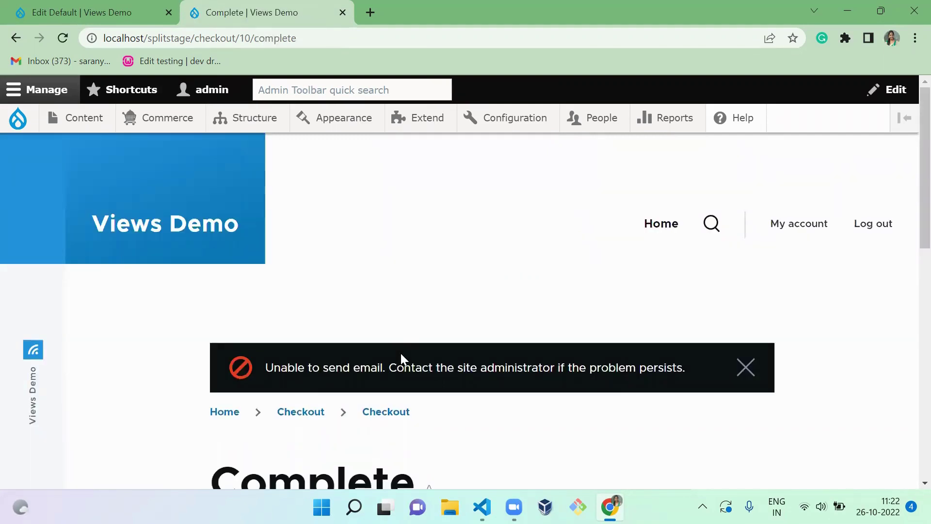
- Read the notice on the checkout completion page and return to the Default order type's edit page
left_click_drag(286, 373, 576, 397)
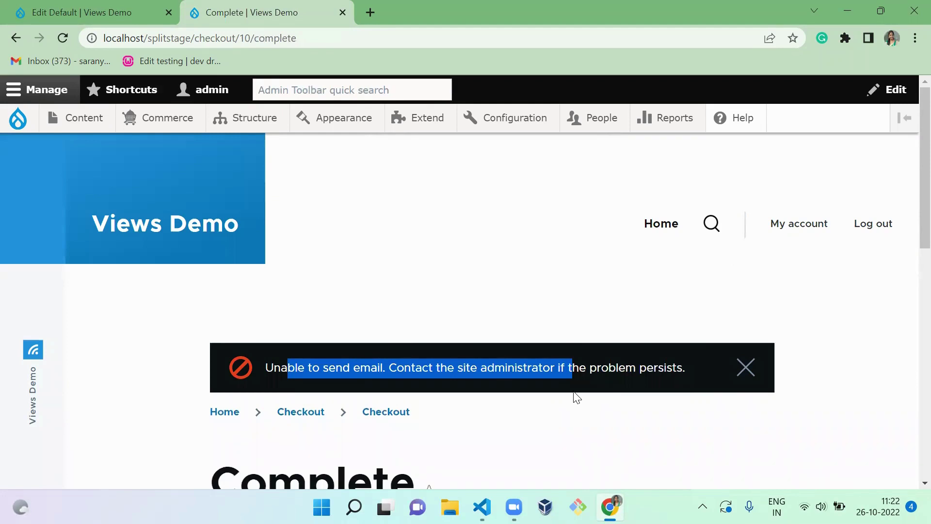
left_click(545, 297)
left_click_drag(909, 185, 909, 235)
left_click(74, 10)
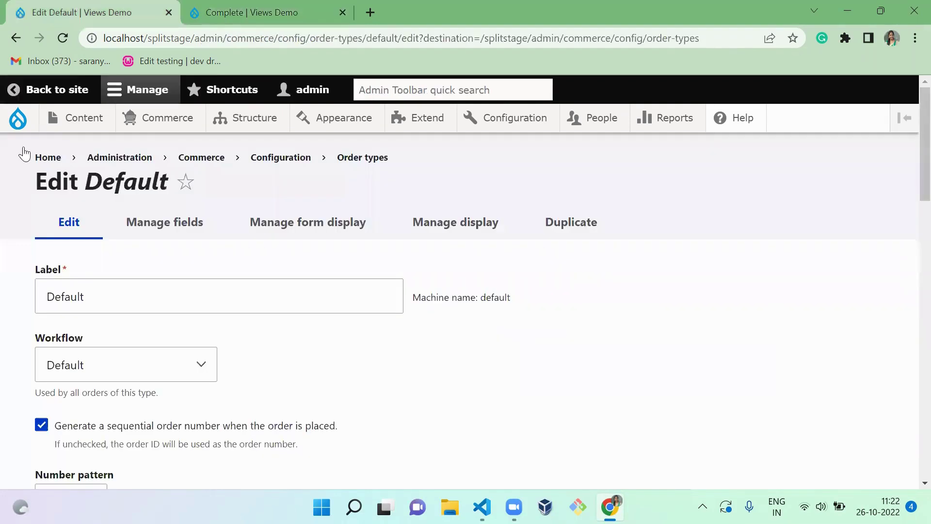
- Open the Commerce orders list in a new browser tab and open the newly placed T-shirt order
mouse_move(164, 126)
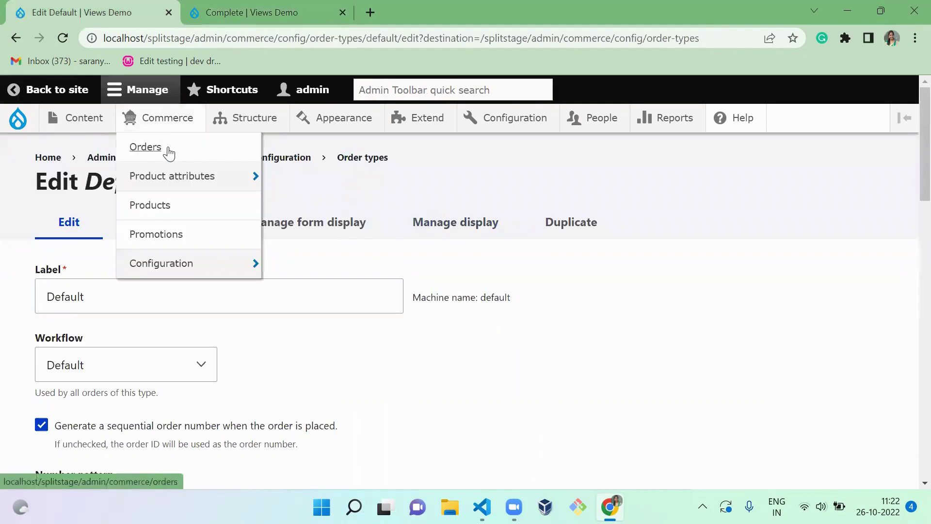
middle_click(169, 149)
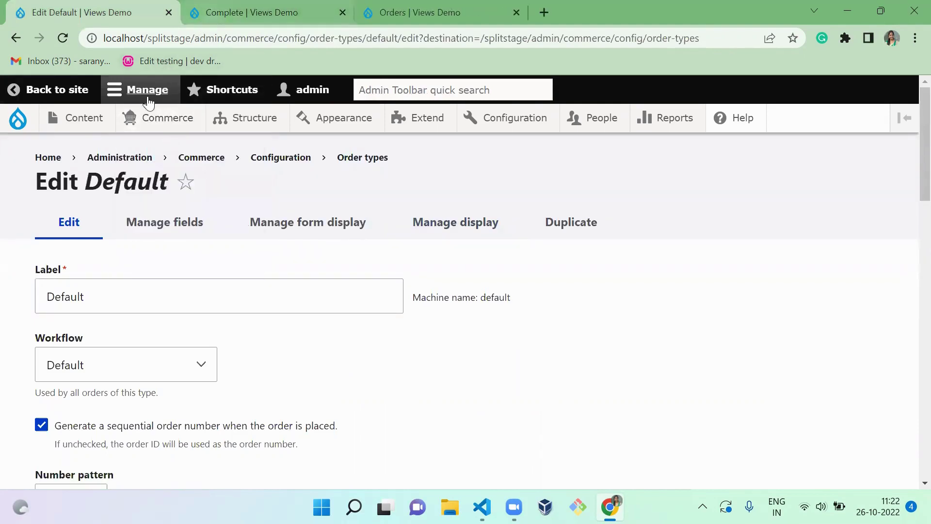
key("ctrl+shift+Tab")
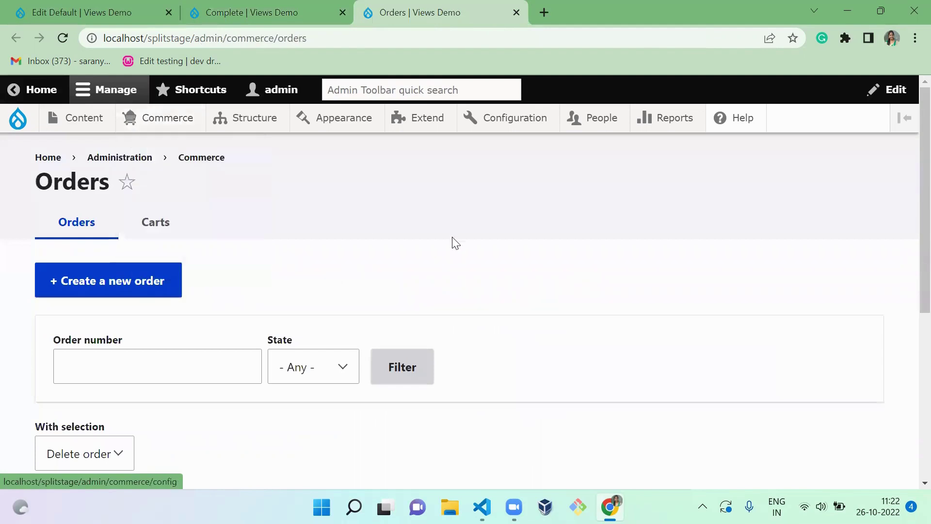
scroll(455, 242, "down", 5)
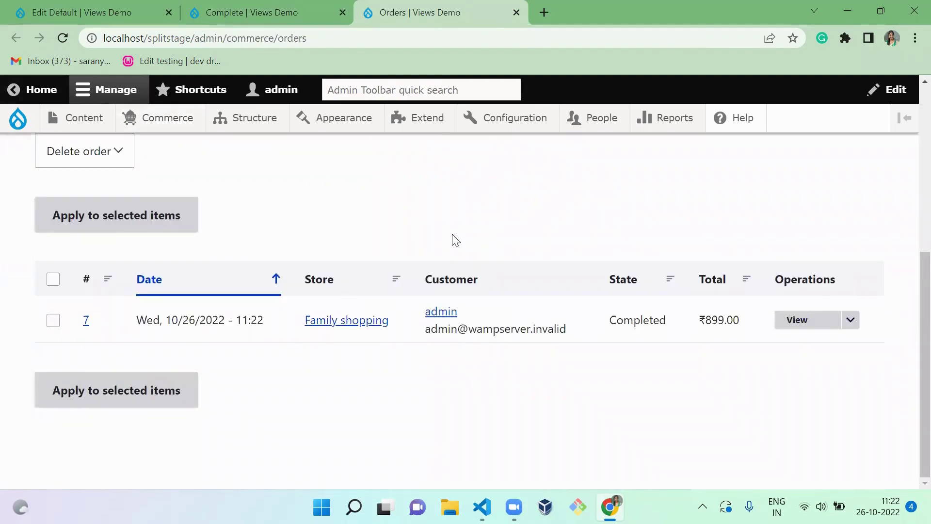
left_click(85, 322)
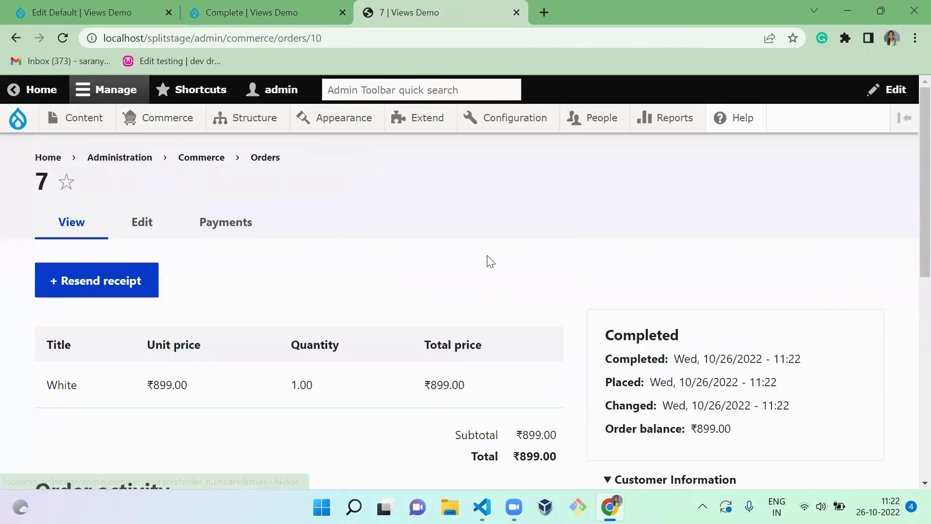
- Review the order's items, status, customer details and order activity log
scroll(531, 332, "down", 1)
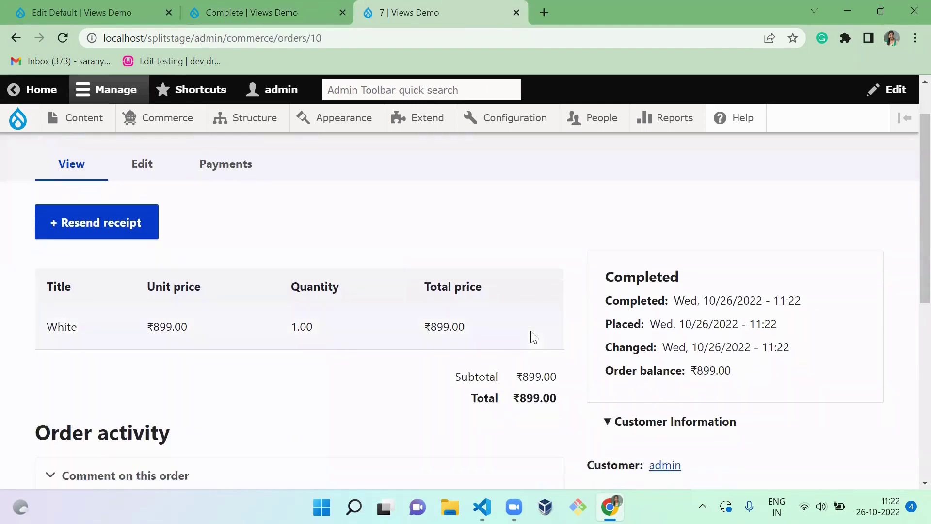
scroll(533, 337, "down", 4)
scroll(532, 339, "down", 3)
scroll(532, 335, "up", 8)
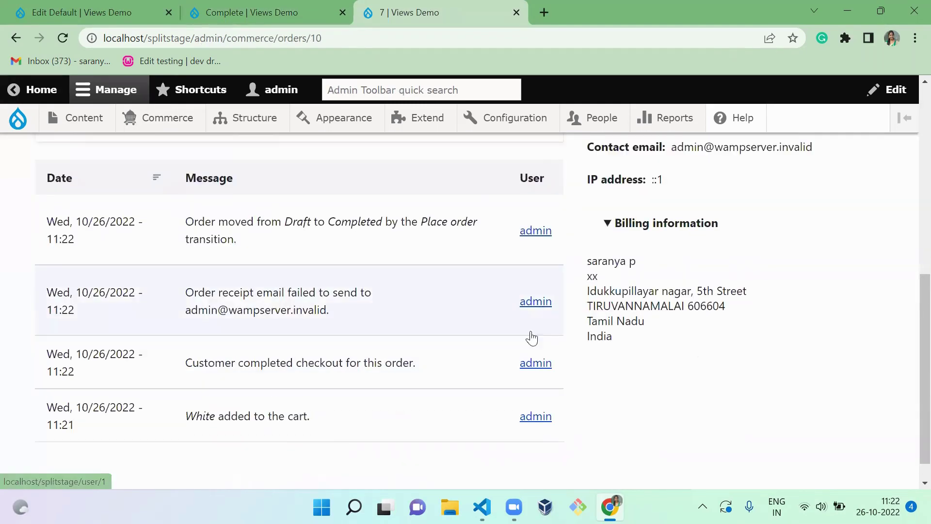
- Compare the Default workflow's Place order transition in commerce_order.workflows.yml in Visual Studio Code with the order's state in the browser
key("alt+Tab")
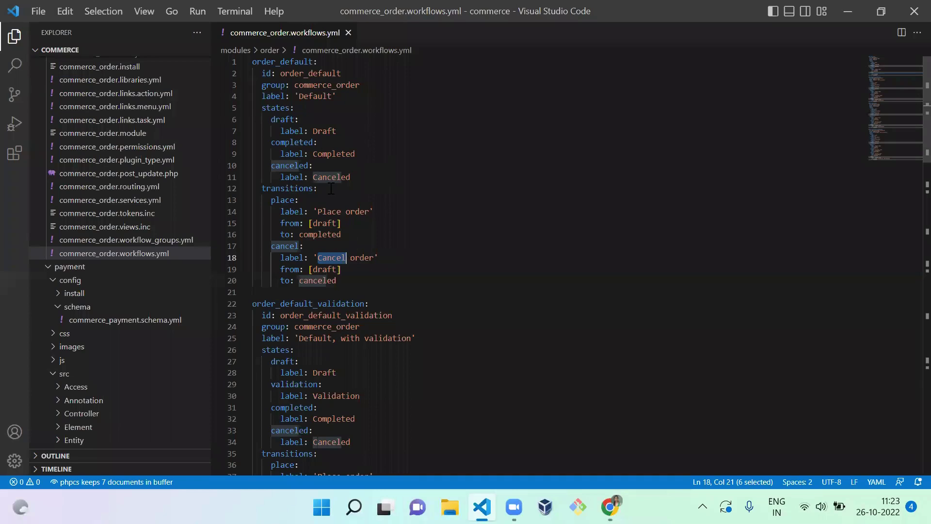
left_click_drag(342, 235, 301, 237)
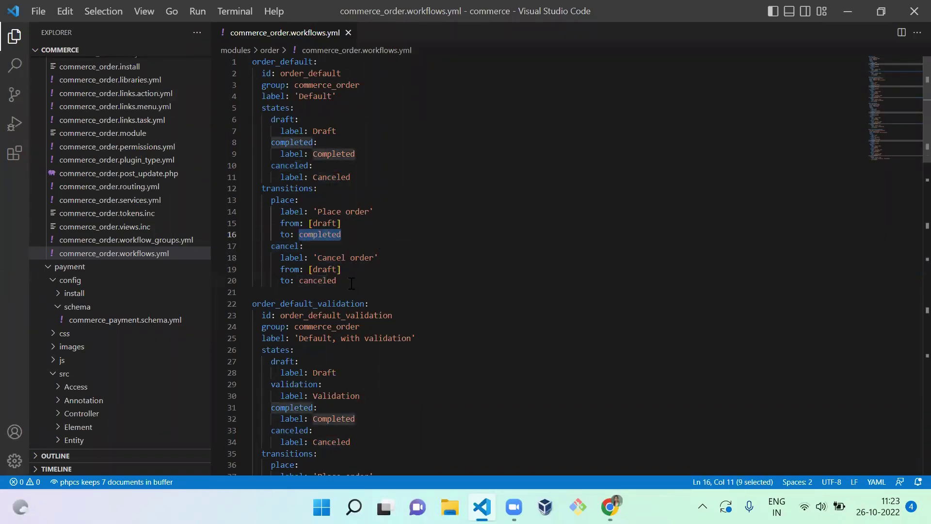
key("alt+Tab")
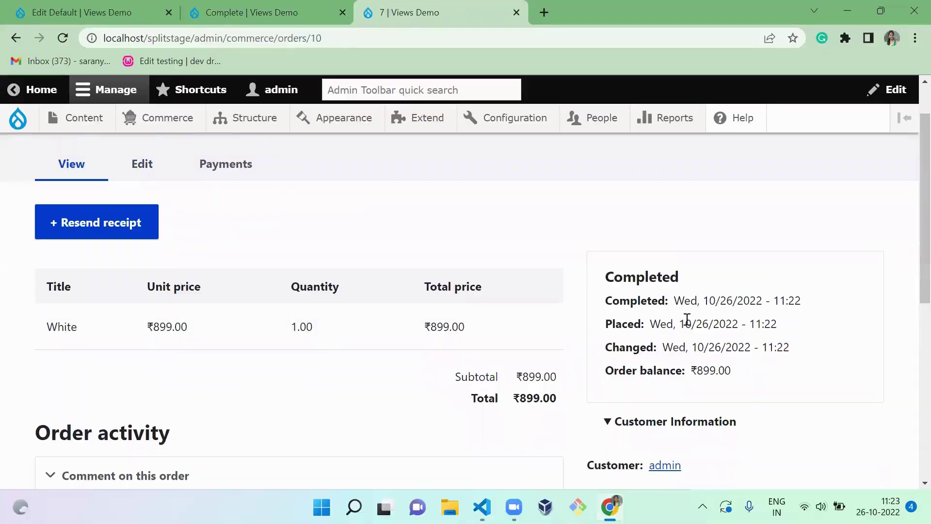
key("alt+Tab")
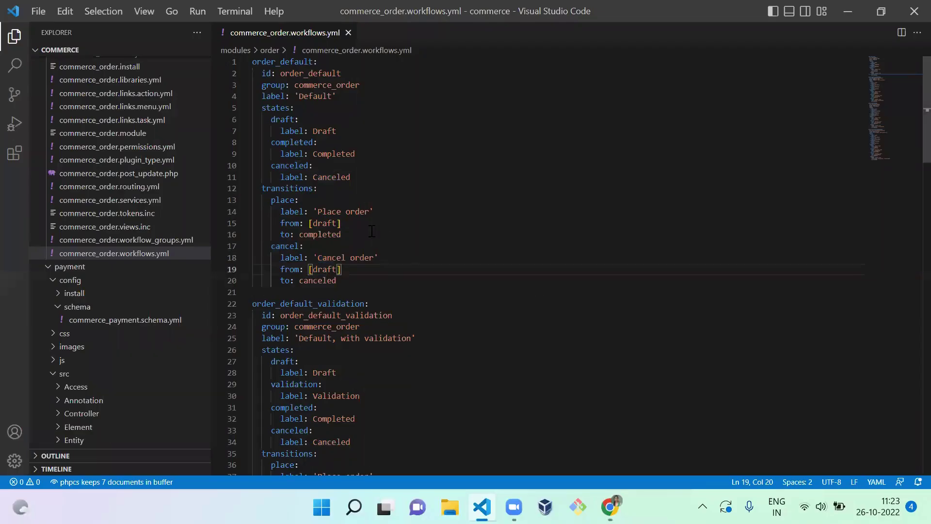
double_click(331, 238)
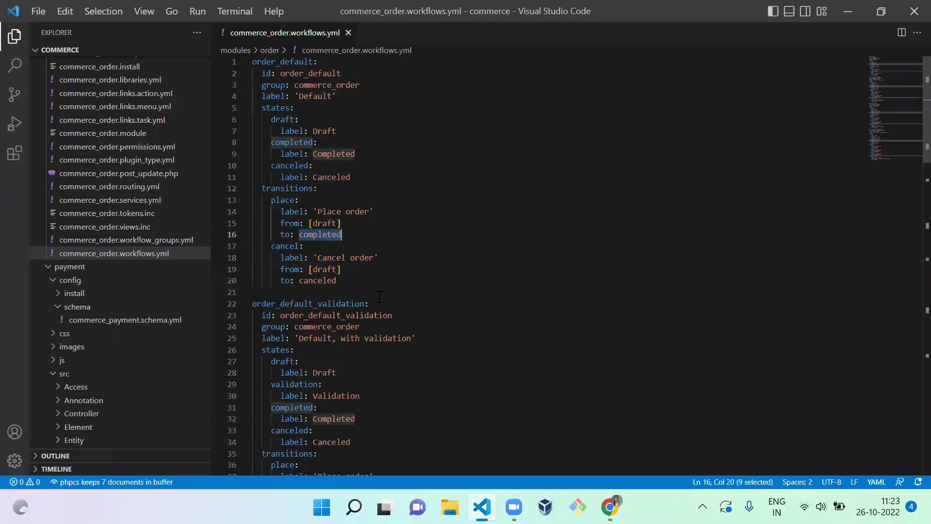
key("alt+Tab")
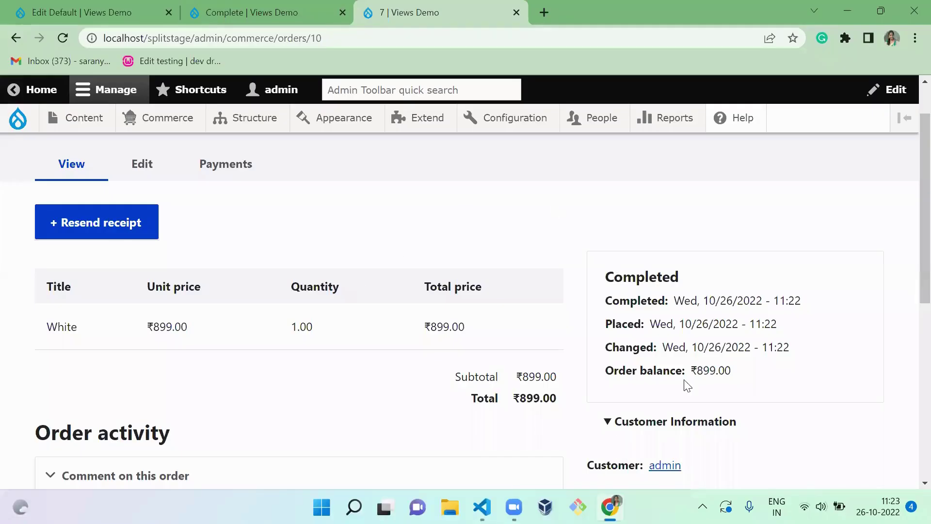
key("alt+Tab")
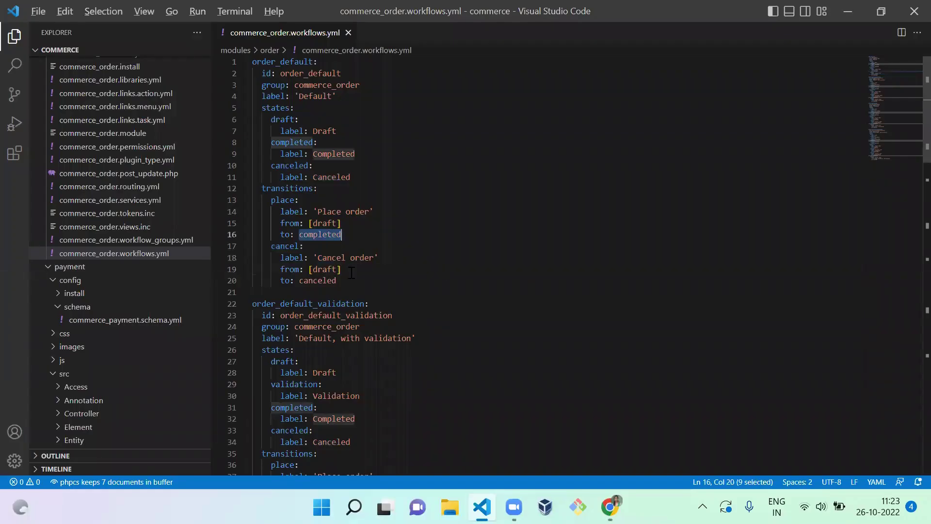
- Return to the Default order type's edit page in the browser and set its workflow to "Default, with validation"
key("alt+Tab")
left_click(103, 12)
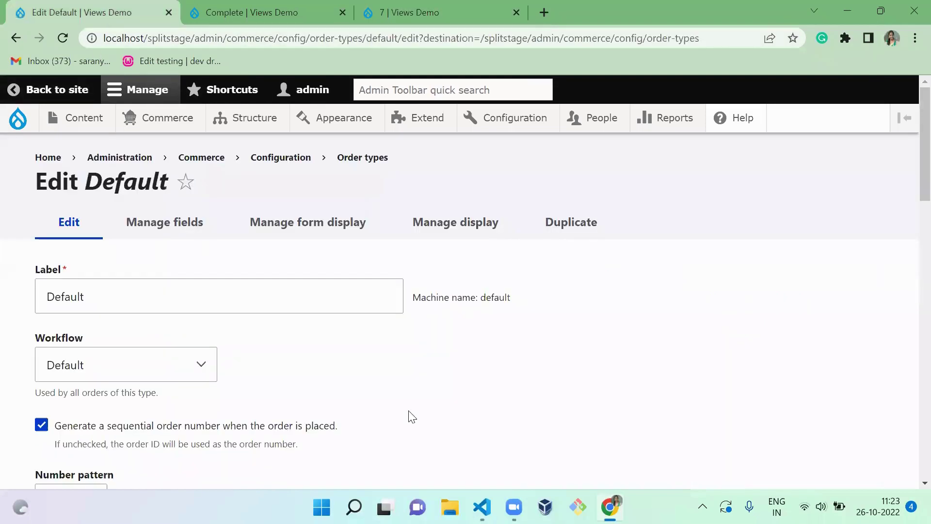
left_click(163, 362)
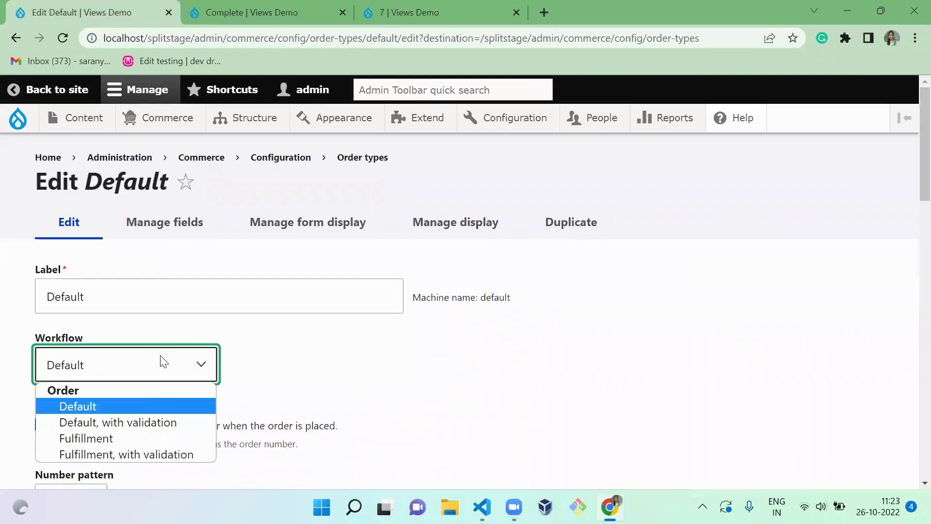
left_click(138, 437)
key("Up")
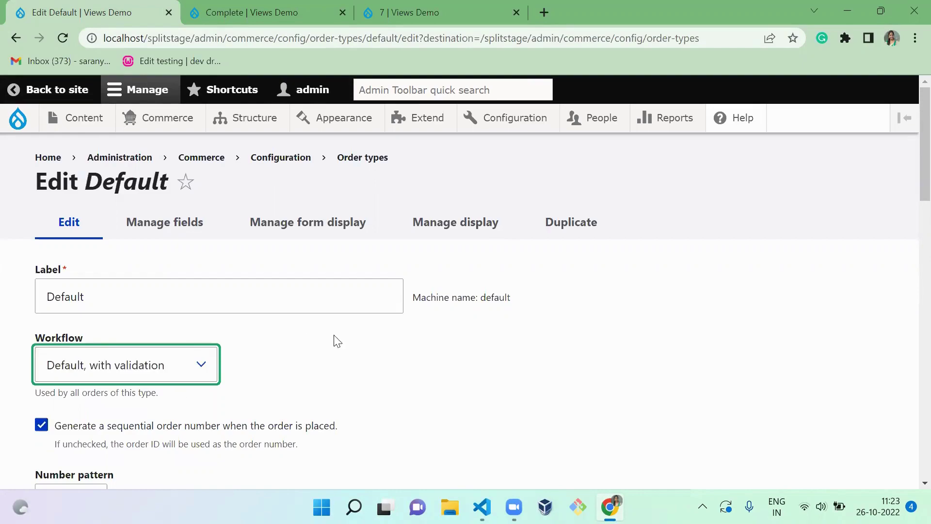
- Switch to Visual Studio Code and read the states and transitions of the order_default_validation workflow
key("alt+Tab")
key("Down")
key("Down")
key("Down")
key("Down")
key("Down")
key("Down")
key("Down")
key("Down")
key("Down")
key("Down")
key("Down")
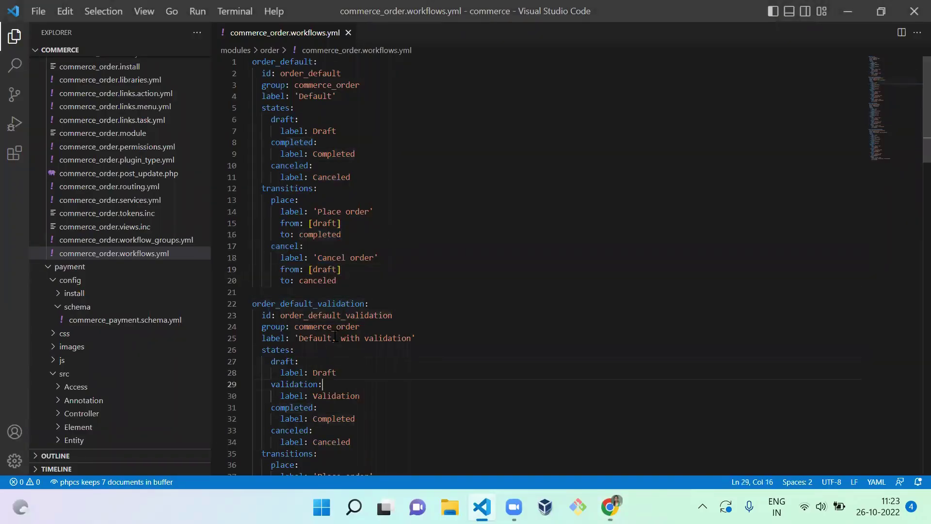
key("Down")
key("Down")
key("Down")
key("Down")
key("Down")
key("Down")
key("Down")
key("Down")
key("Down")
key("Down")
key("Down")
key("Down")
key("Down")
key("Down")
key("Down")
key("Down")
key("Down")
key("Down")
key("Down")
key("Down")
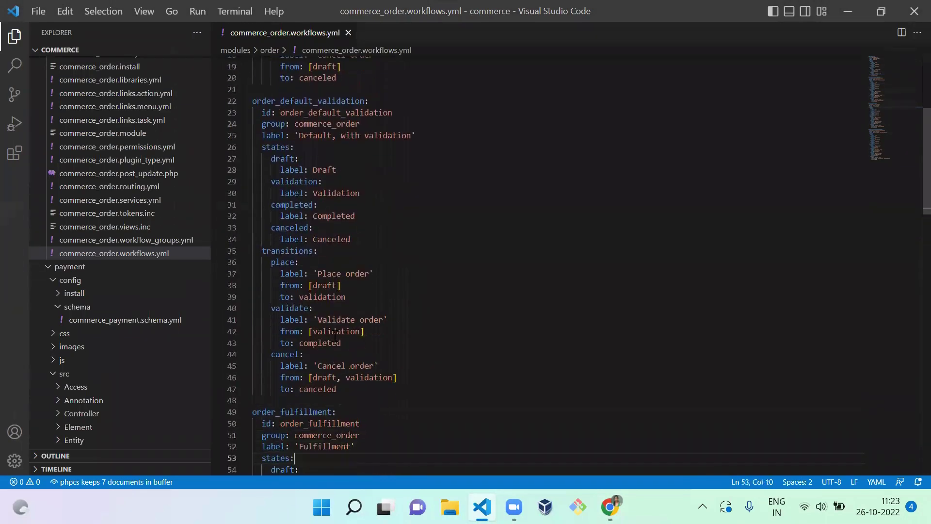
- Trace the from and to states of the place, validate and cancel transitions in the order_default_validation workflow
double_click(329, 286)
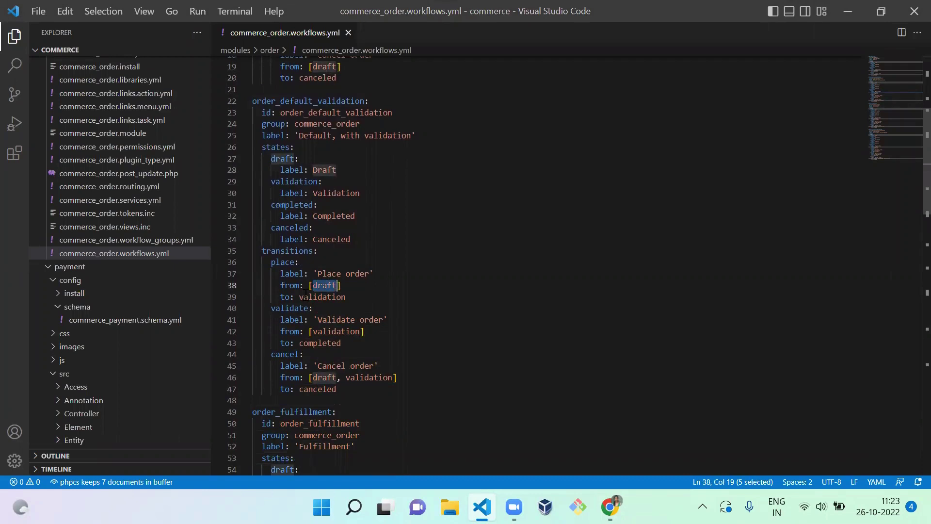
double_click(311, 297)
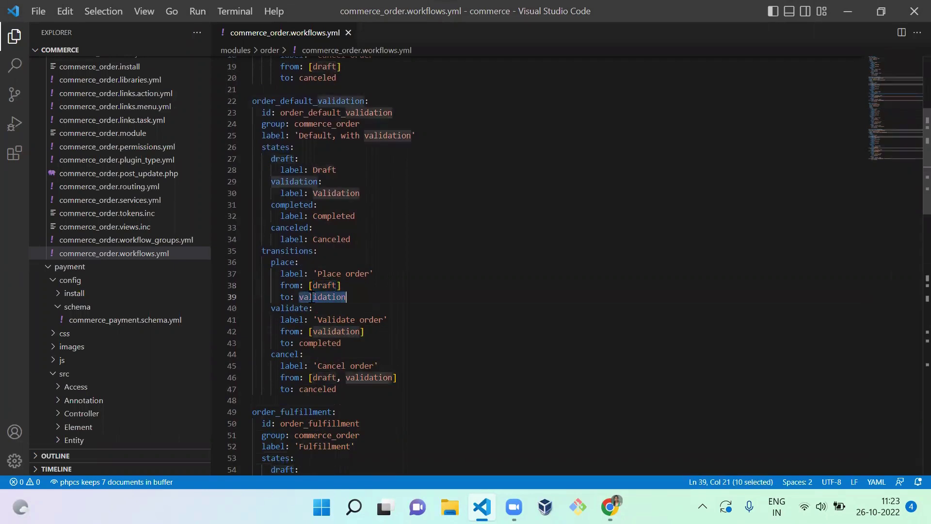
double_click(341, 333)
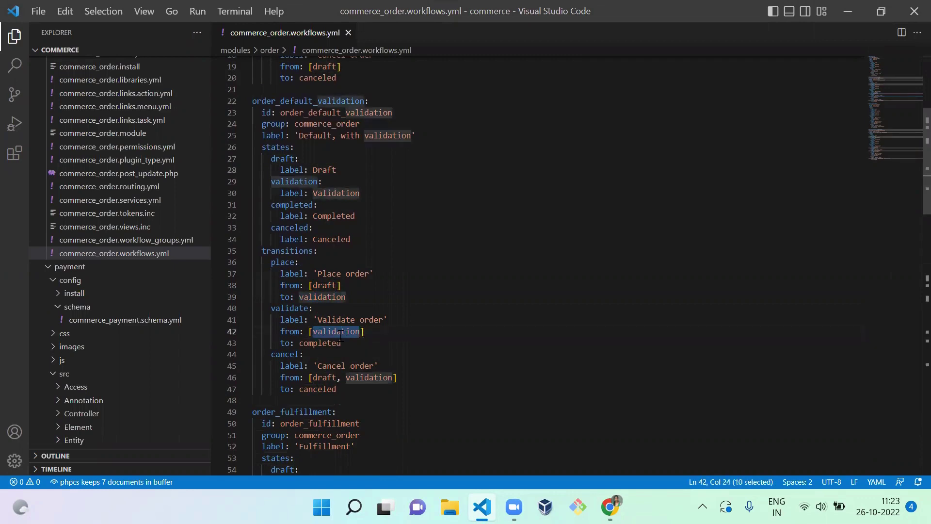
left_click(327, 343)
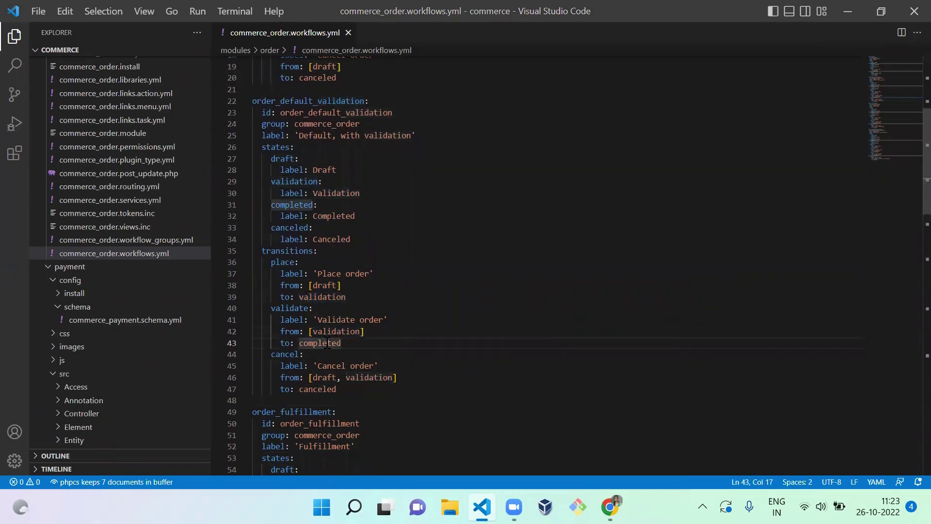
left_click(328, 378)
double_click(383, 377)
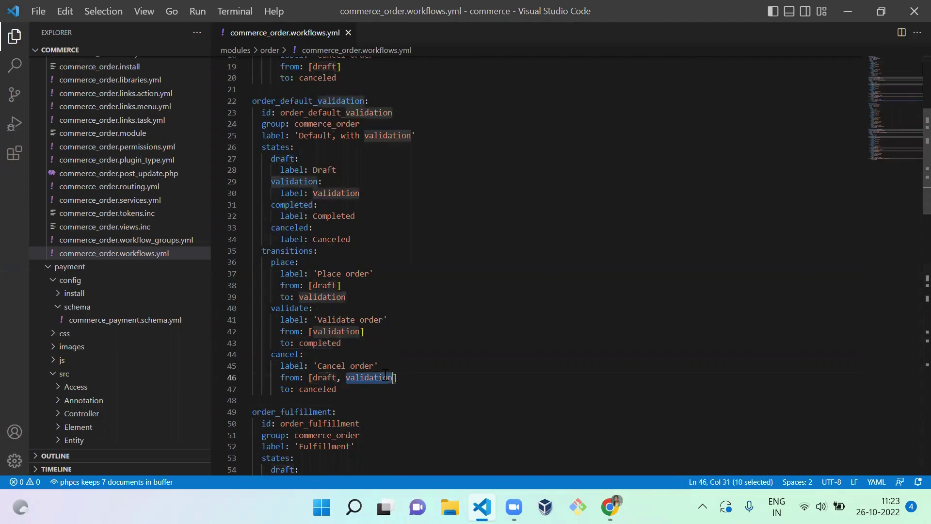
double_click(317, 389)
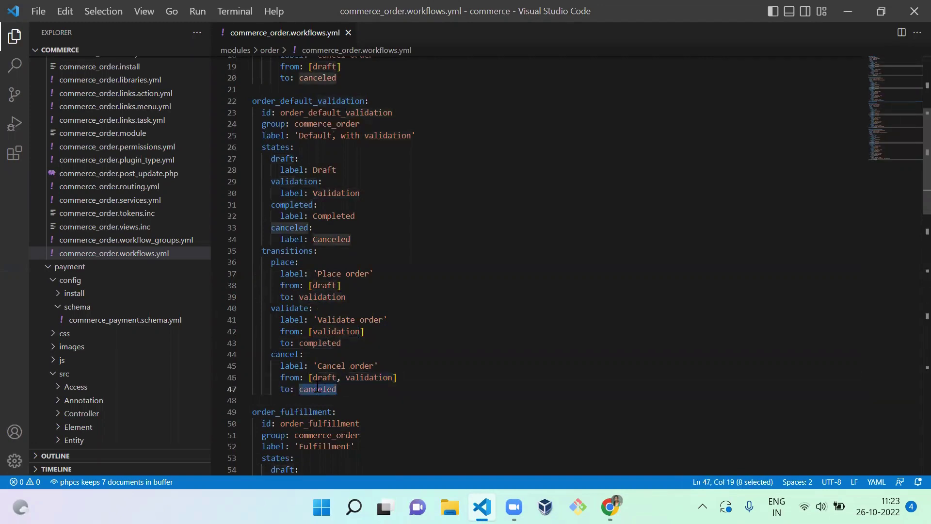
- Switch back to the browser and save the Default order type with its new workflow
key("alt+Tab")
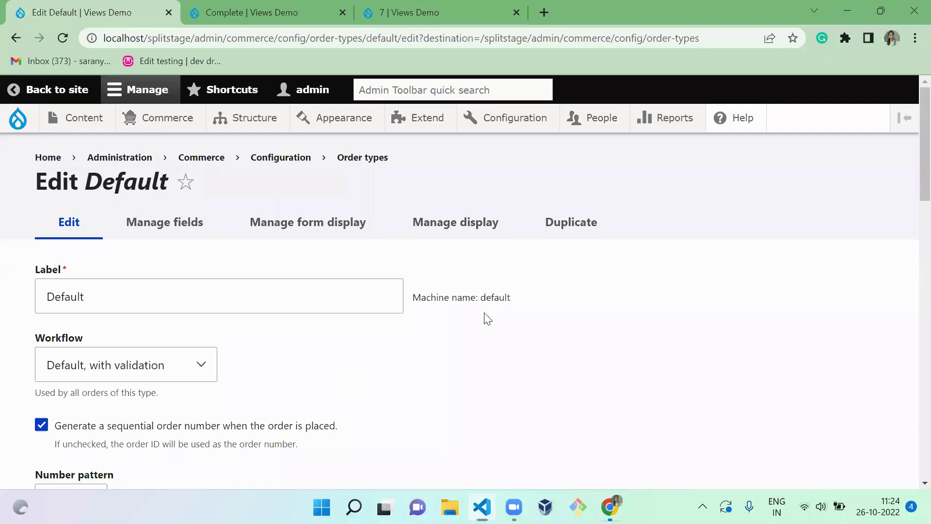
scroll(911, 343, "down", 5)
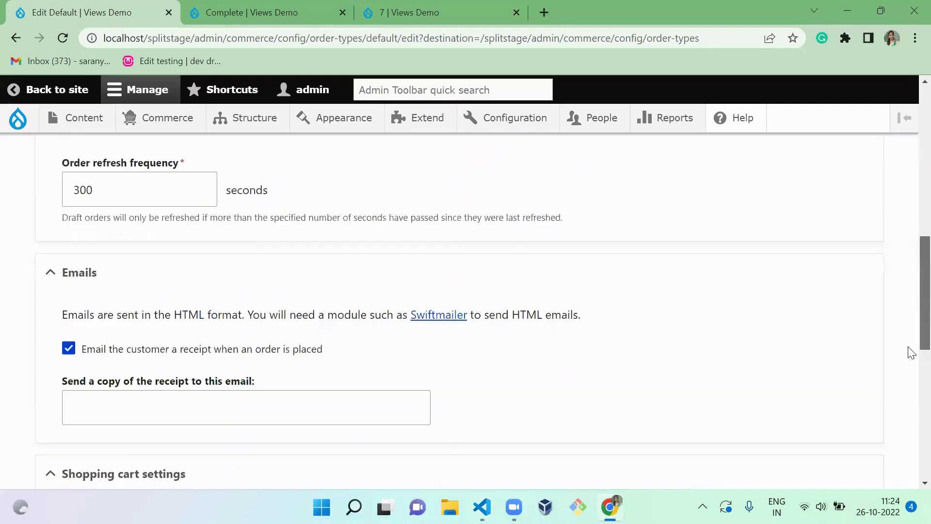
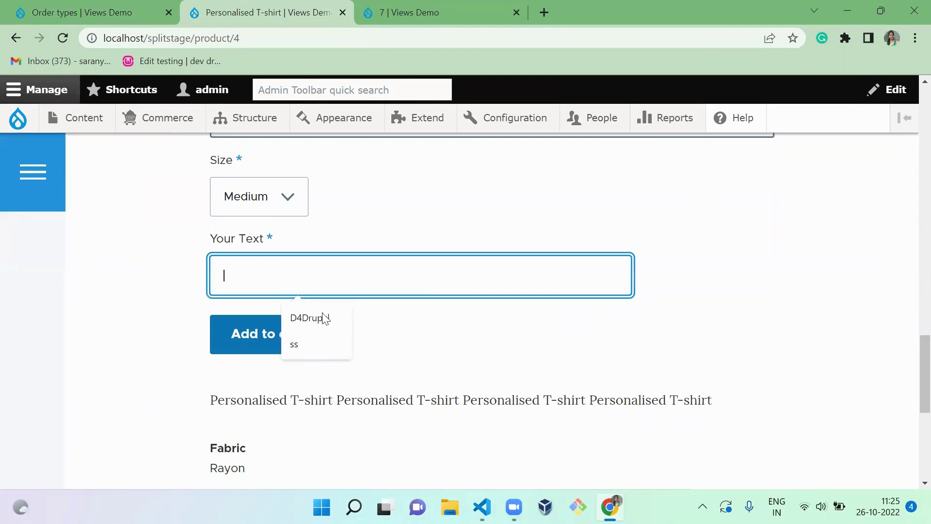
- Add the medium Personalised T-shirt with the text "D4Drupal" to the cart and proceed from the cart to checkout
left_click(307, 324)
left_click(261, 353)
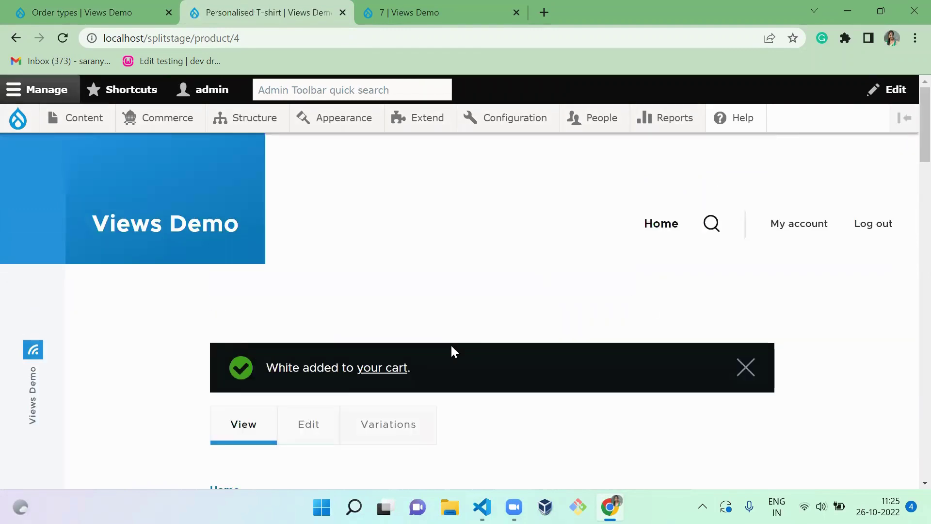
left_click(381, 369, "ctrl")
key("ctrl+Tab")
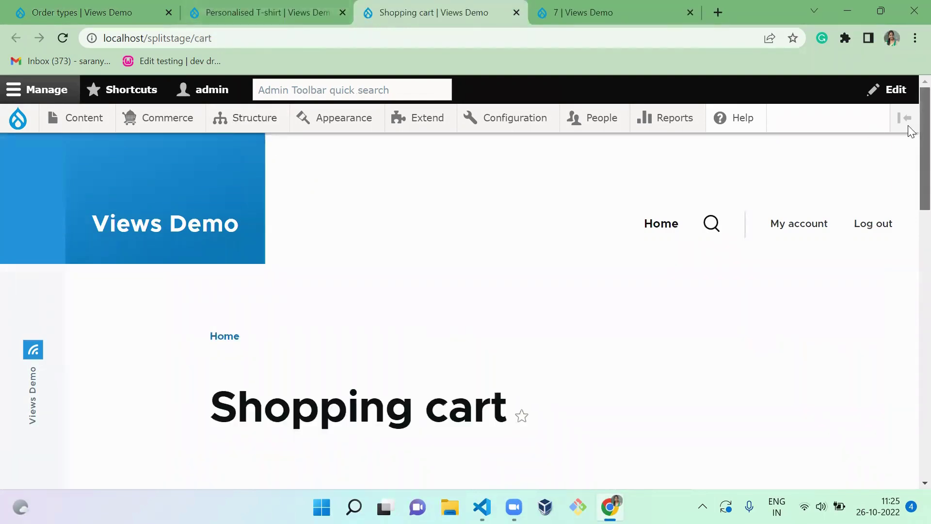
scroll(910, 291, "down", 10)
left_click(374, 333)
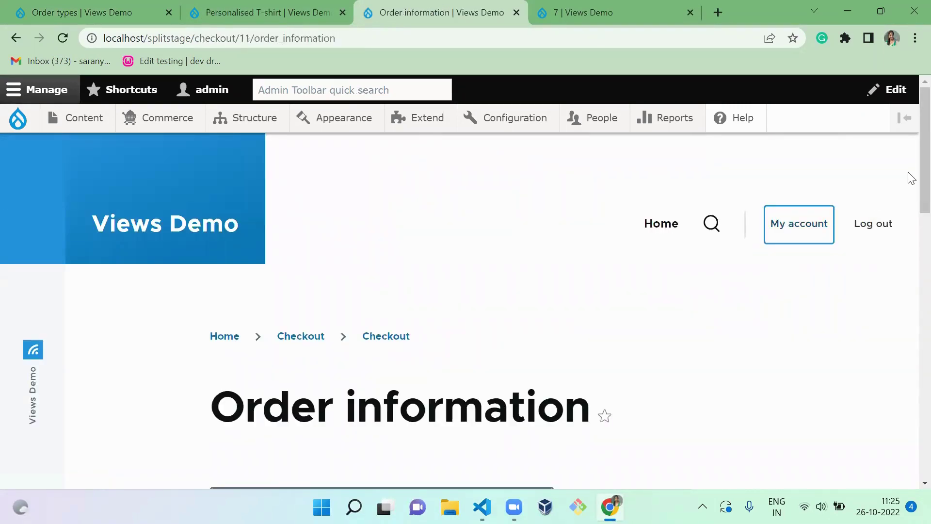
- Keep the saved billing address, continue to the order review, and pay and complete the purchase
scroll(910, 316, "down", 8)
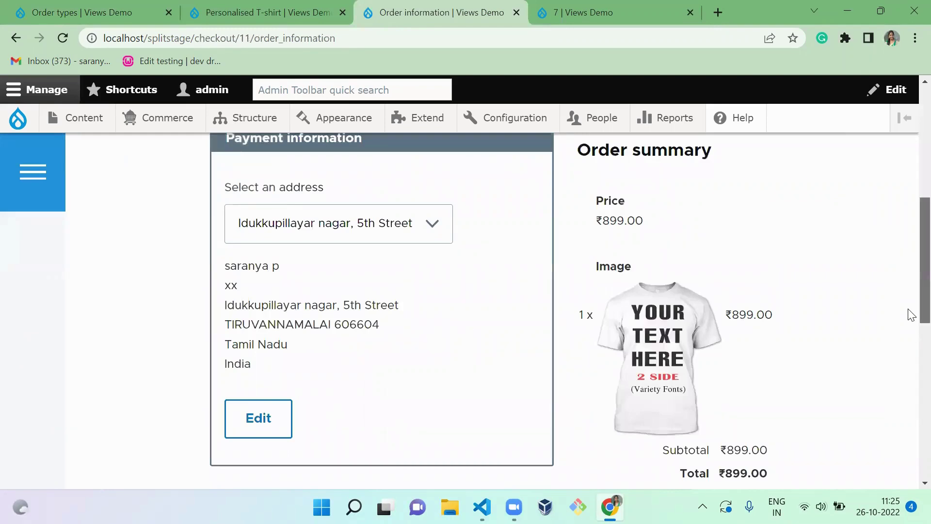
scroll(908, 315, "down", 5)
left_click(267, 185)
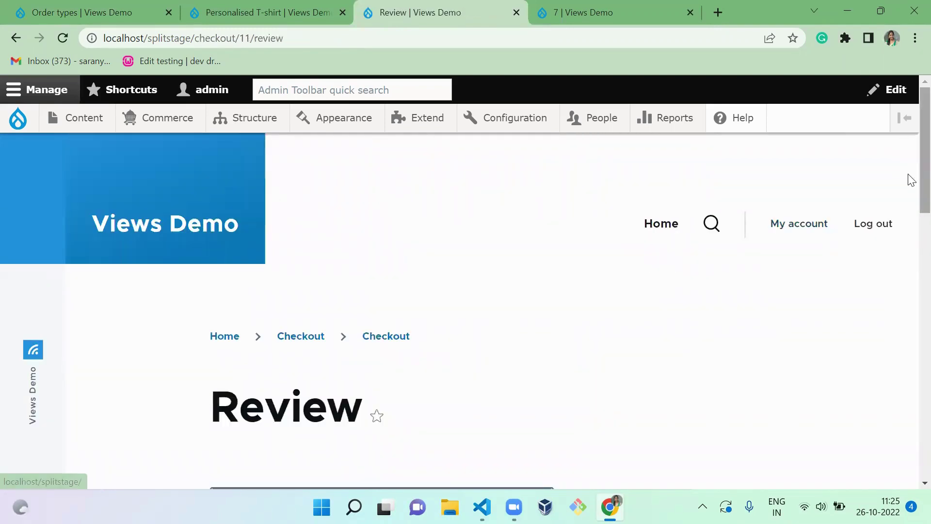
scroll(909, 357, "down", 12)
left_click(338, 296)
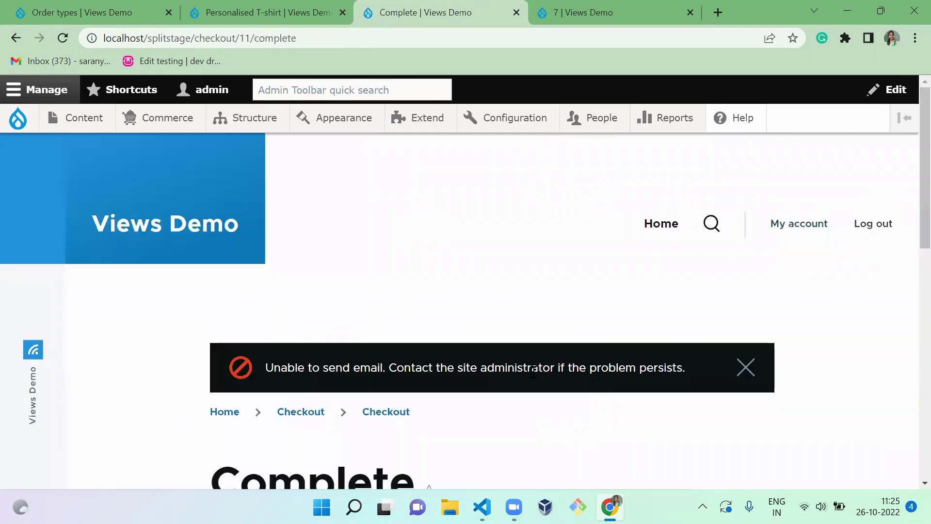
- Open the newest order from the Commerce orders list and examine its state, available transitions and activity log
key("ctrl+Tab")
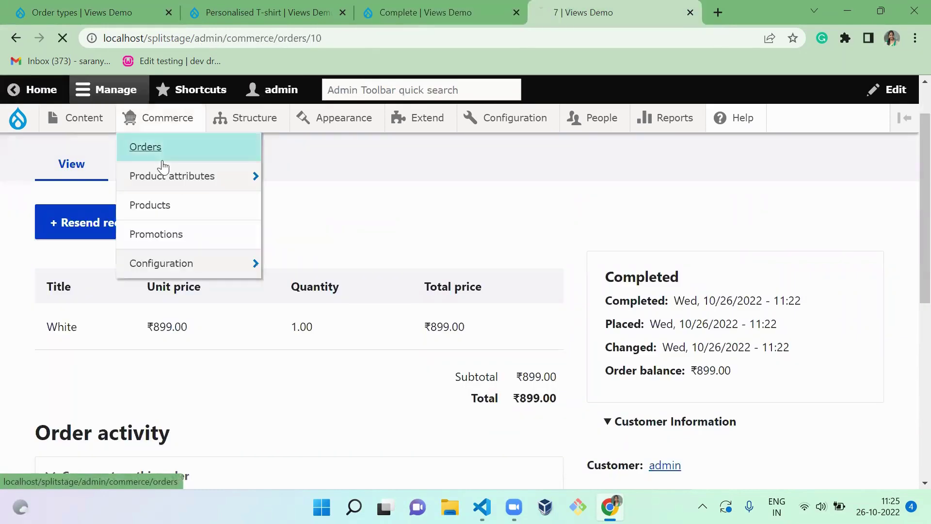
left_click(136, 154)
scroll(329, 220, "down", 5)
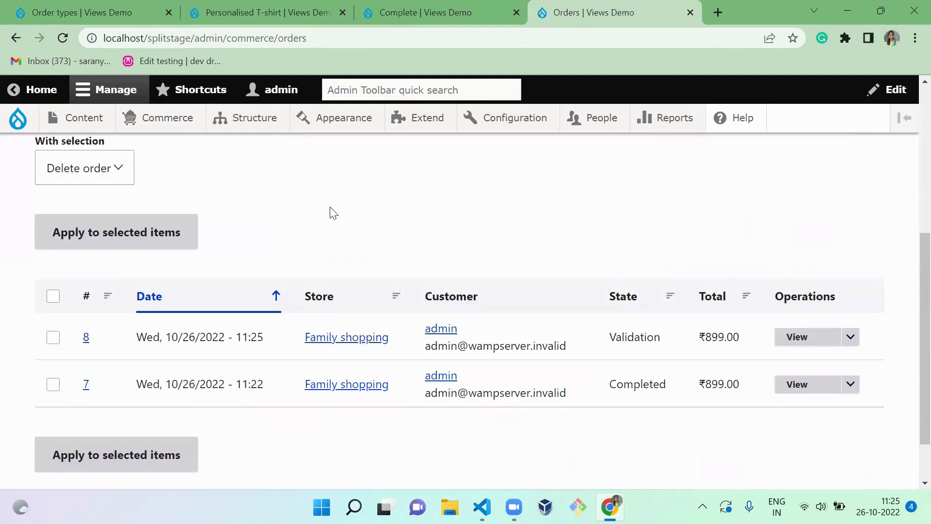
scroll(329, 220, "down", 1)
left_click(86, 280)
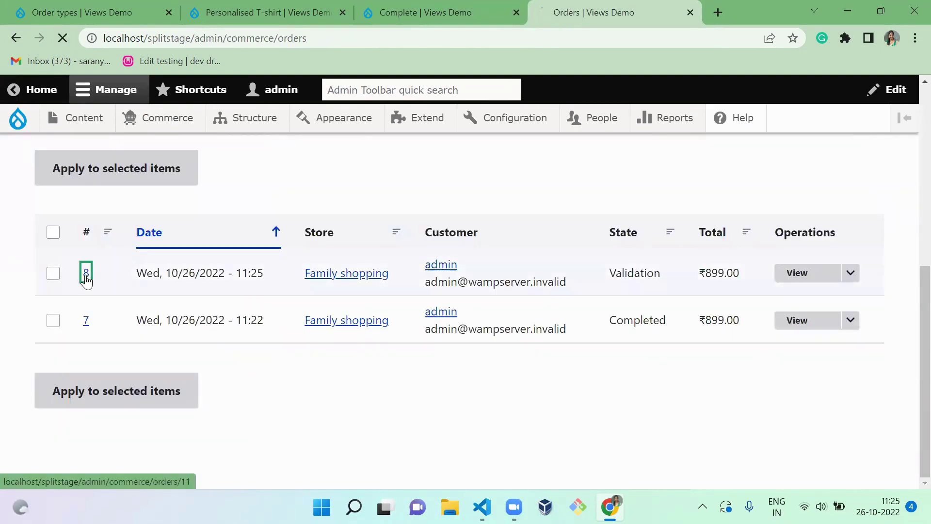
scroll(434, 338, "down", 4)
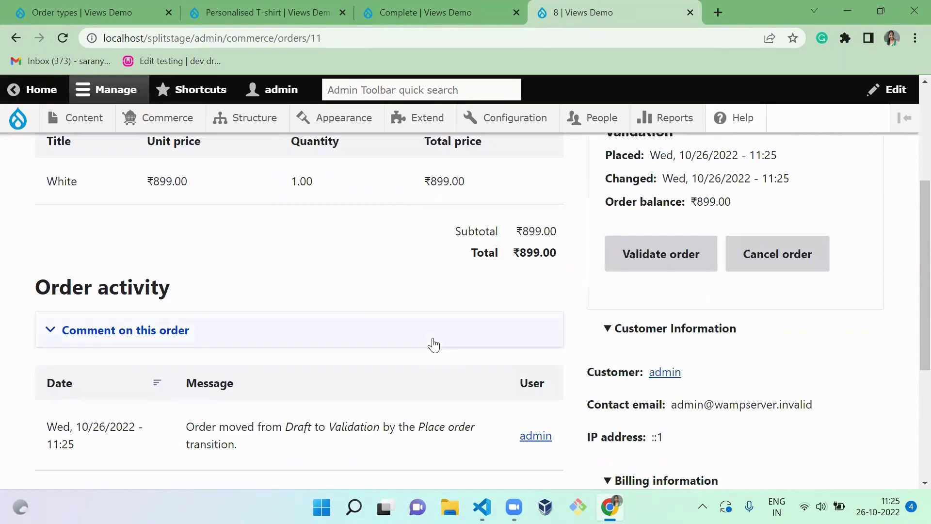
- Compare the place and validate transitions of order_default_validation in Visual Studio Code with the actions offered on the order page in the browser
key("alt+Tab")
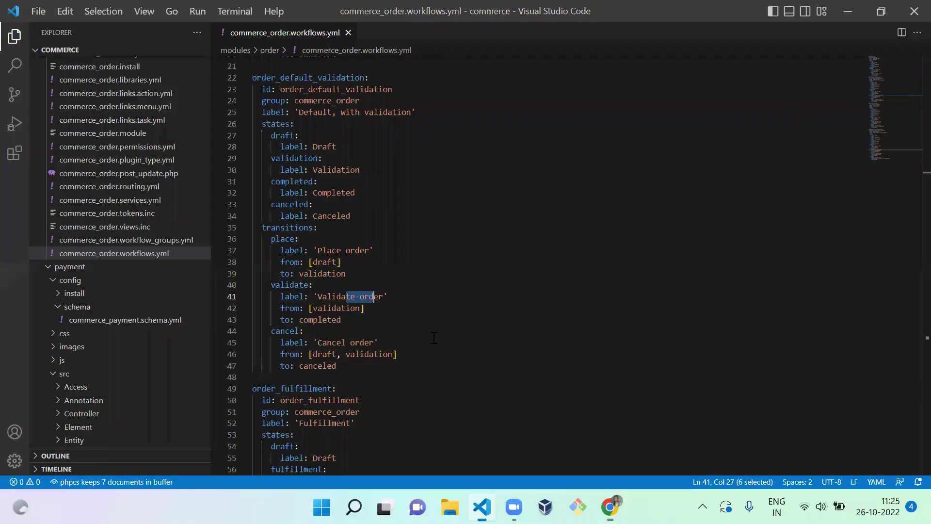
left_click(345, 266)
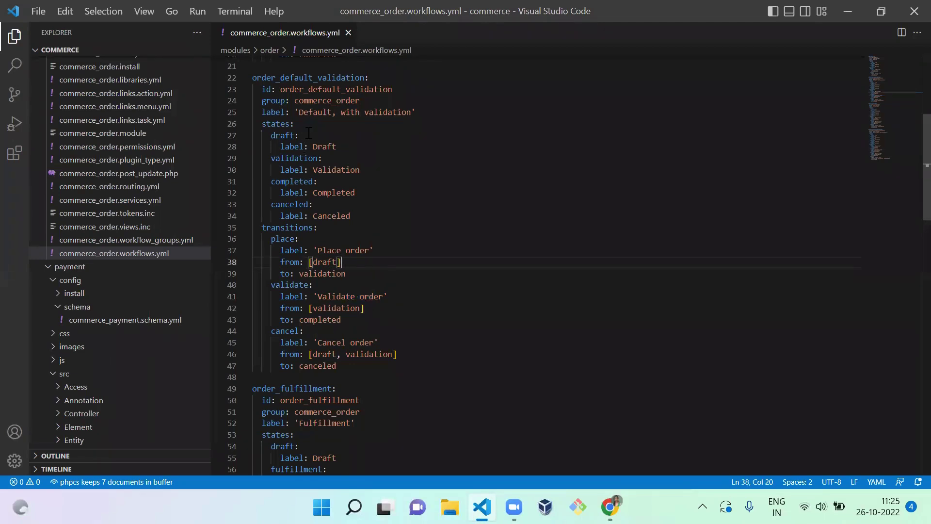
double_click(336, 307)
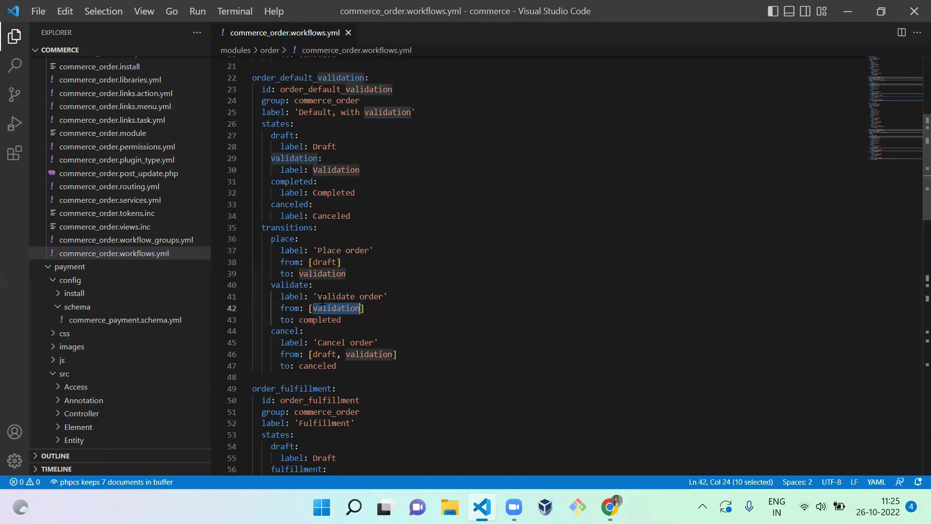
key("alt+Tab")
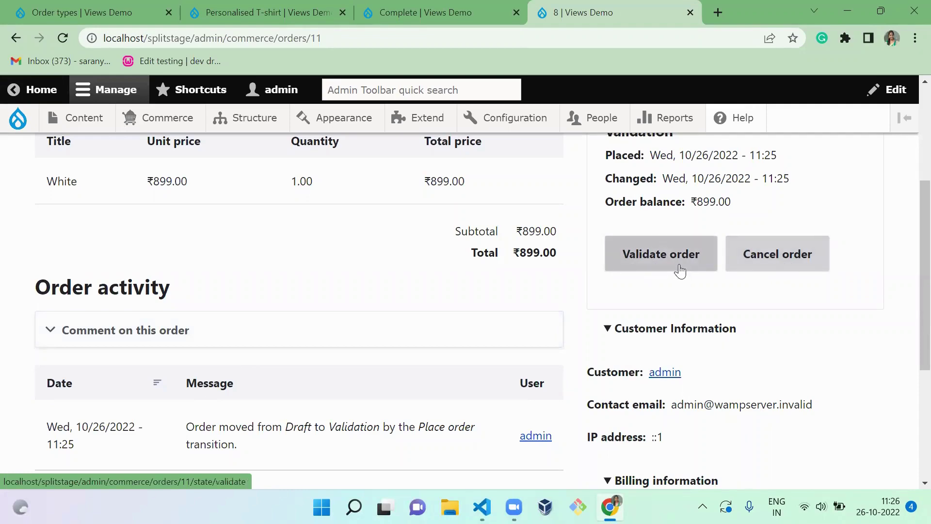
key("alt+Tab")
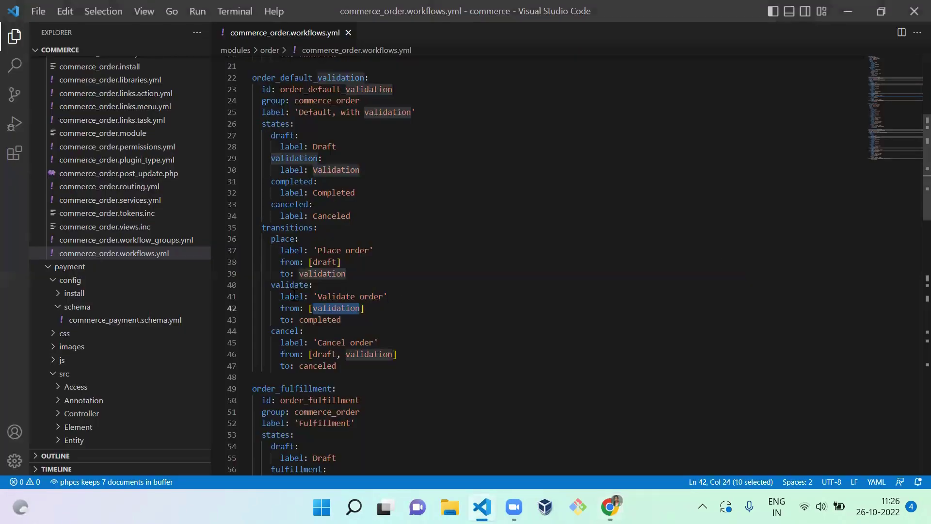
key("alt+Tab")
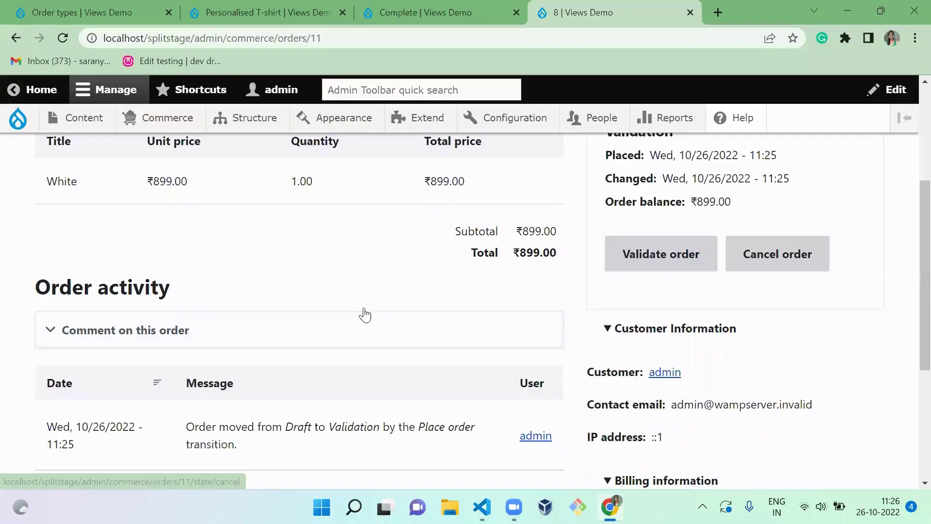
- Apply the Validate order transition to the order, checking its from and to states before confirming
left_click(682, 257)
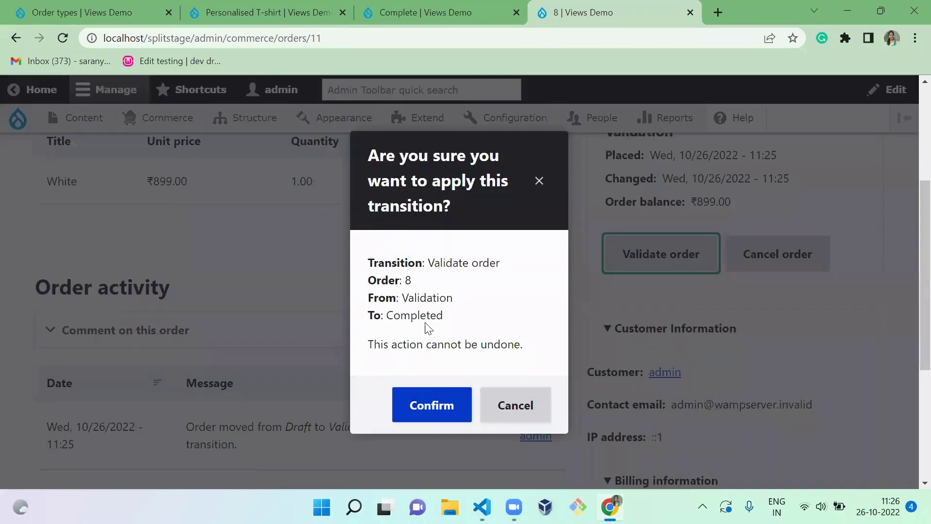
double_click(421, 297)
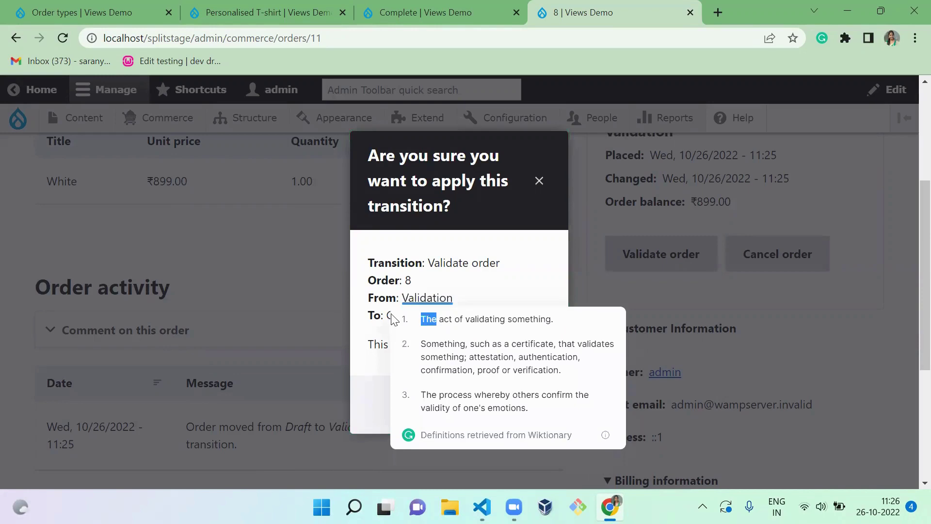
double_click(407, 316)
left_click_drag(407, 315, 449, 418)
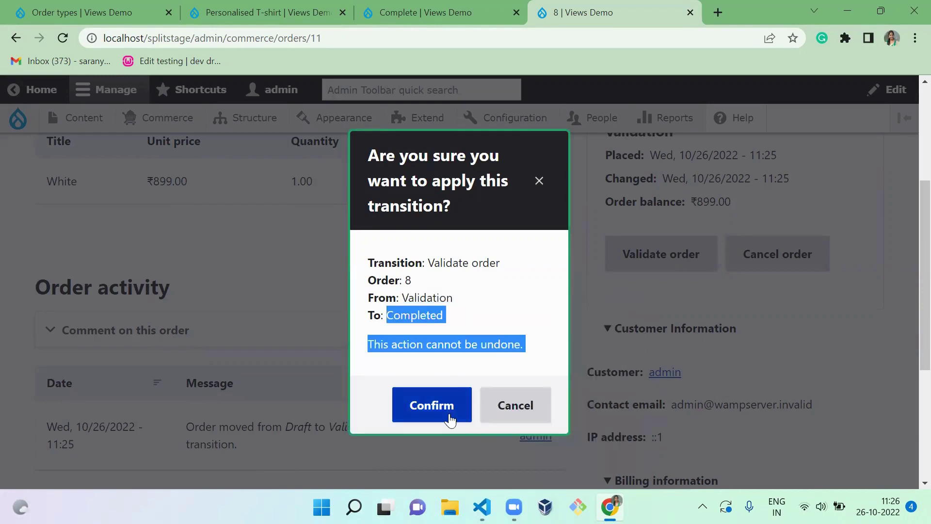
left_click(449, 418)
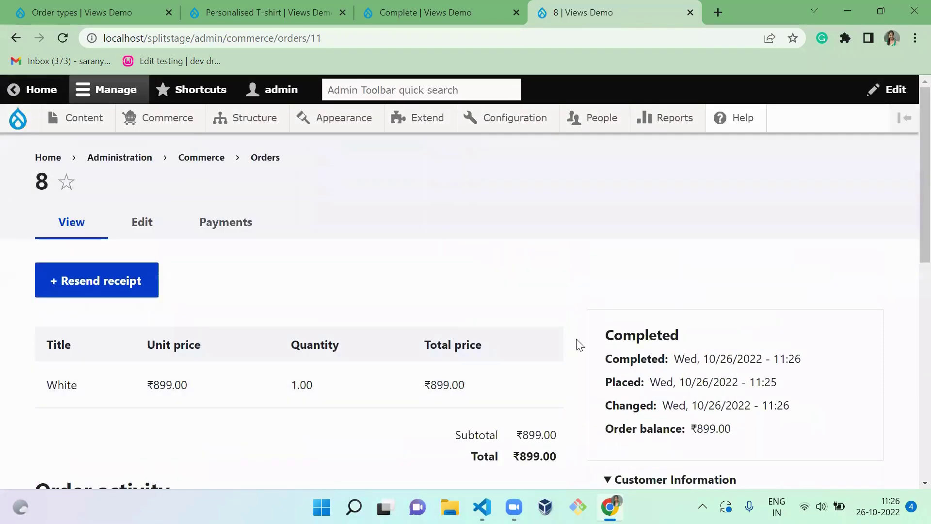
scroll(906, 213, "down", 2)
- Check the validate transition's target state in Visual Studio Code against the order's state in the browser
key("alt+Tab")
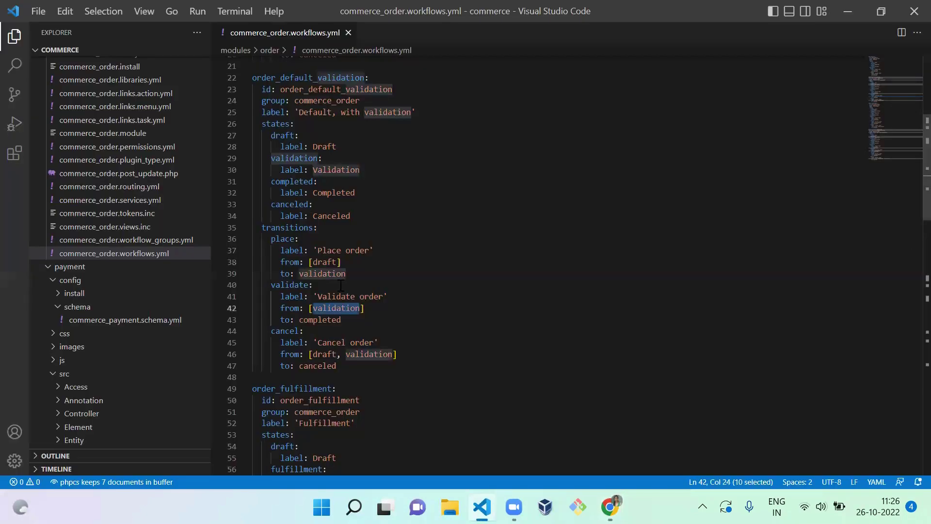
double_click(317, 321)
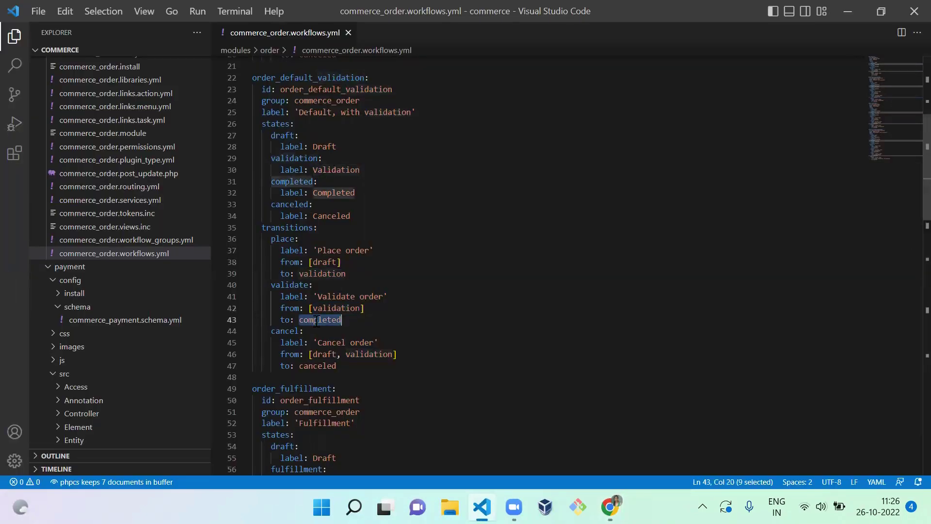
key("alt+Tab")
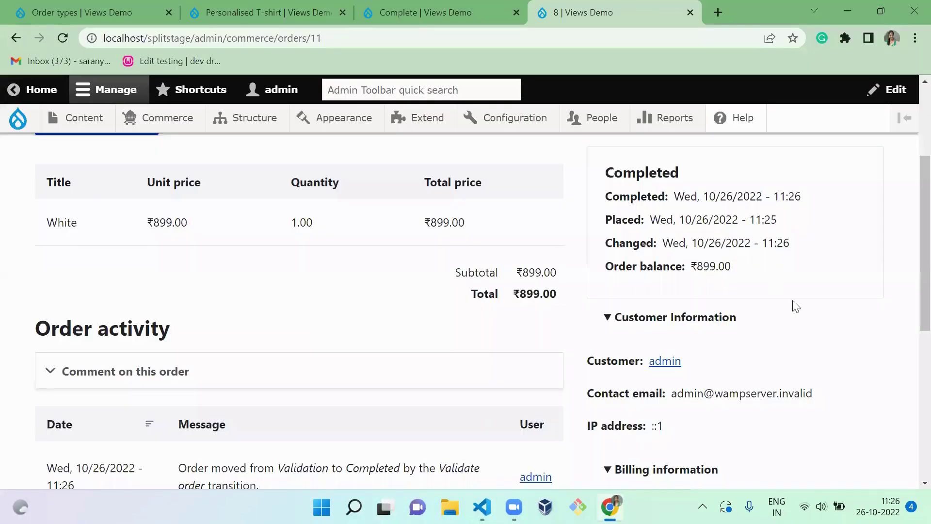
- Switch to Visual Studio Code and move down through commerce_order.workflows.yml past the order_default_validation definition
key("alt+Tab")
key("Down")
key("Down")
key("Down")
key("Down")
key("Down")
key("Down")
key("Down")
key("Down")
key("Down")
key("Down")
key("Down")
key("Down")
key("Down")
key("Down")
key("Down")
- Switch back to the browser, set the Default order type's workflow to Fulfillment and save the order type
key("alt+Tab")
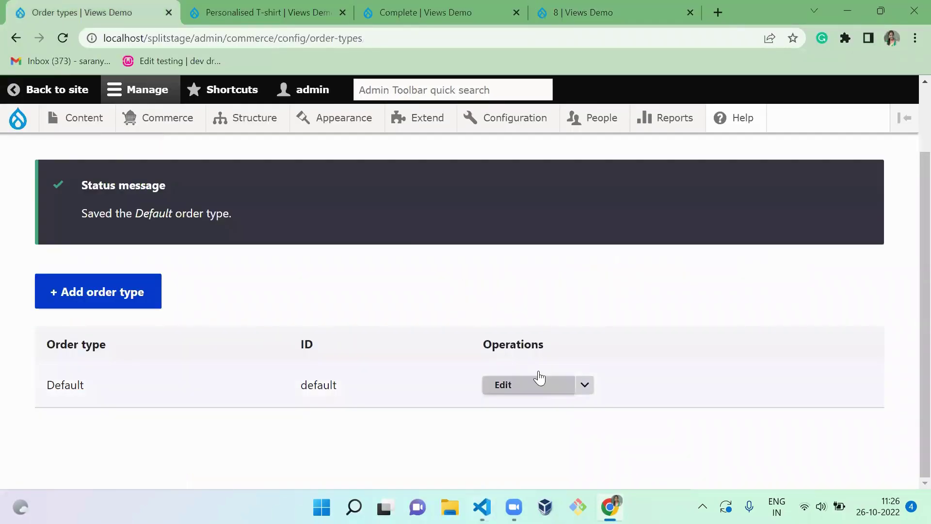
left_click(509, 389)
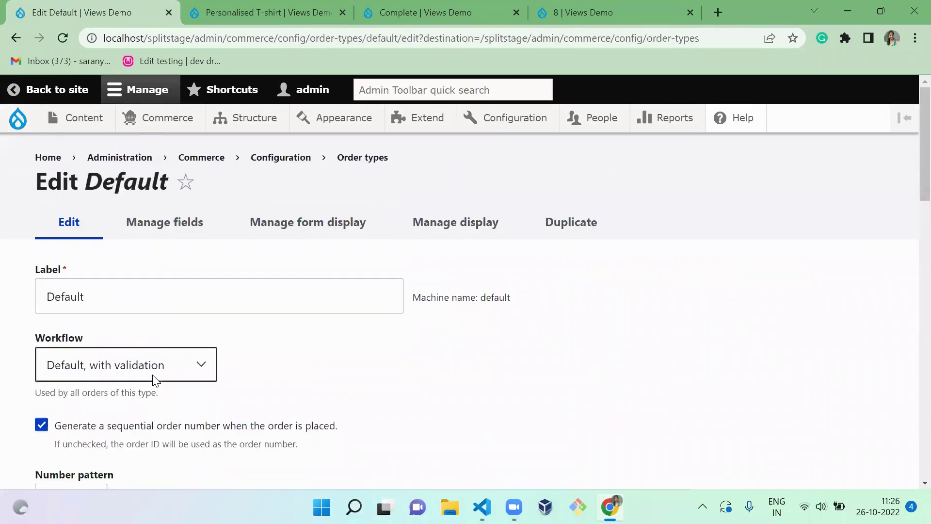
left_click(153, 375)
left_click(138, 439)
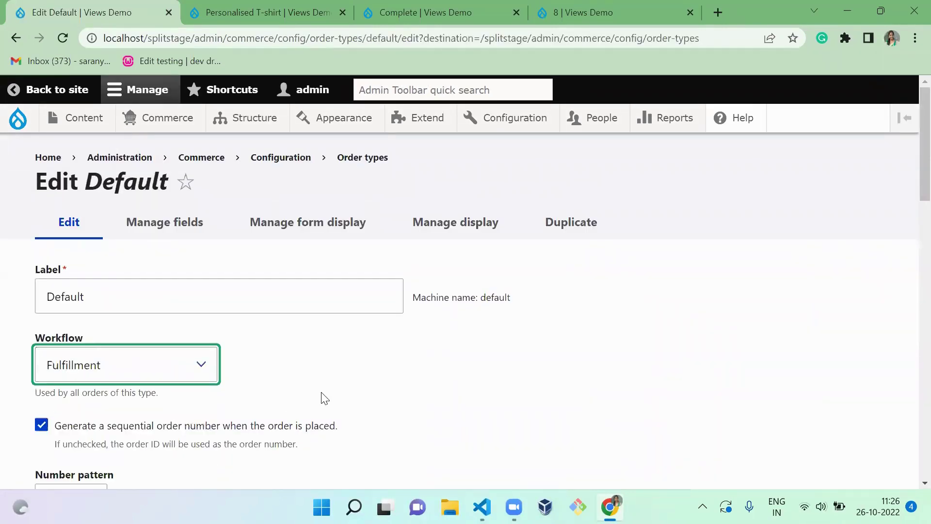
scroll(322, 397, "down", 6)
scroll(324, 397, "down", 10)
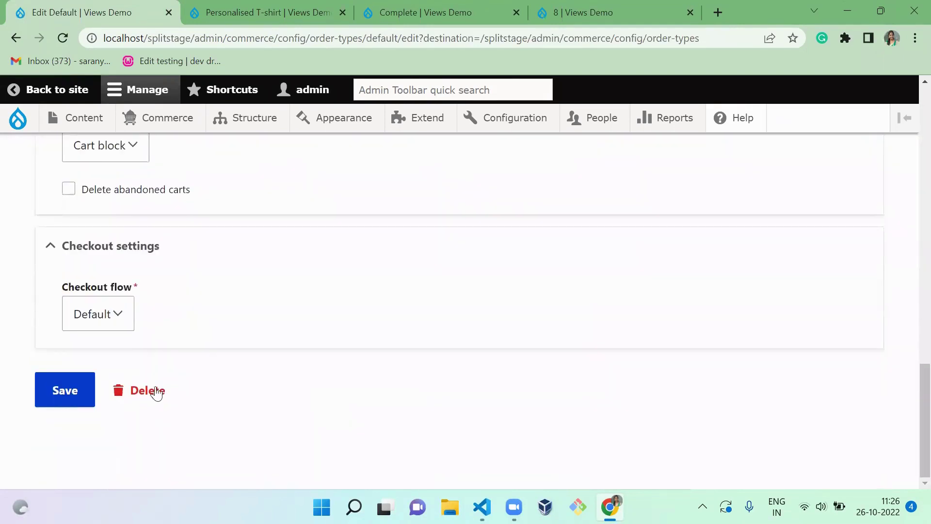
left_click(79, 382)
- Add the medium Personalised T-shirt with its custom text to the cart, open the cart in a new tab and proceed to checkout
key("ctrl+Tab")
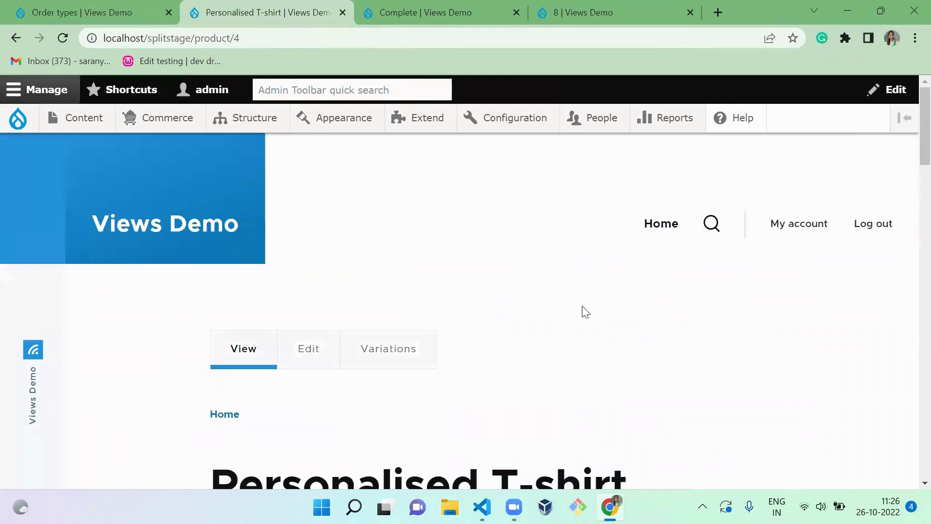
scroll(912, 182, "down", 20)
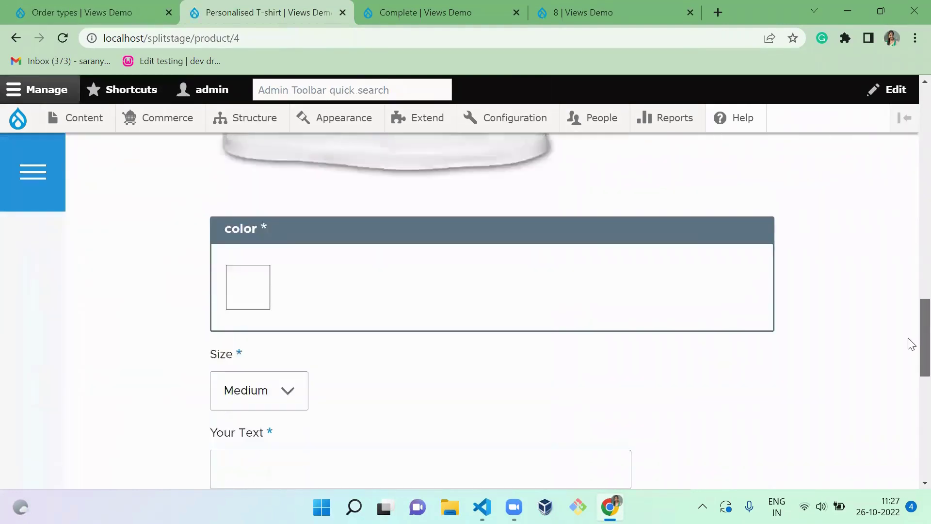
left_click(489, 285)
left_click(310, 323)
left_click(254, 356)
key("ctrl+Tab")
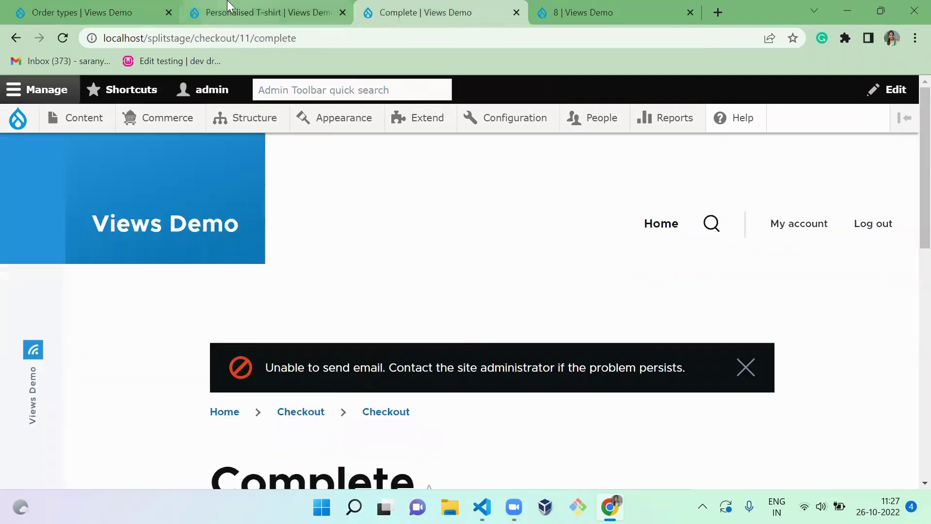
left_click(228, 6)
left_click(378, 369, "ctrl")
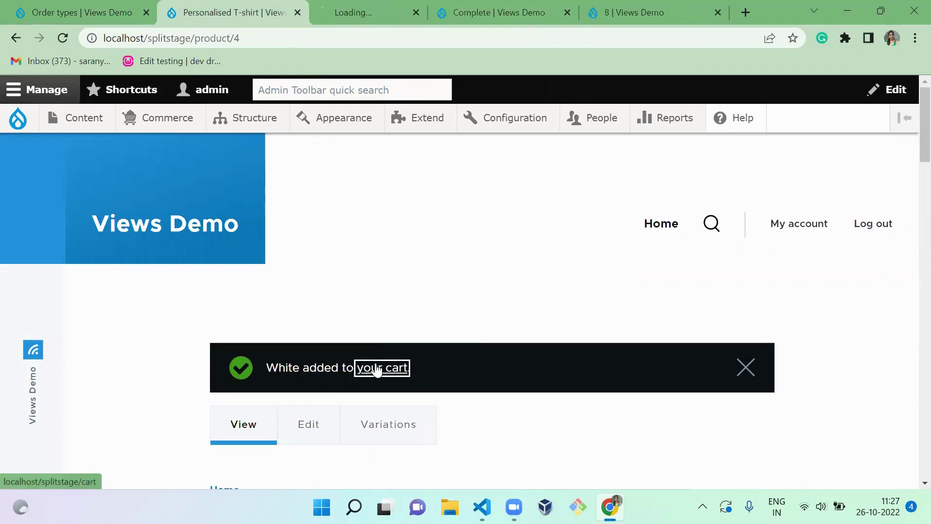
key("ctrl+Tab")
scroll(379, 369, "down", 10)
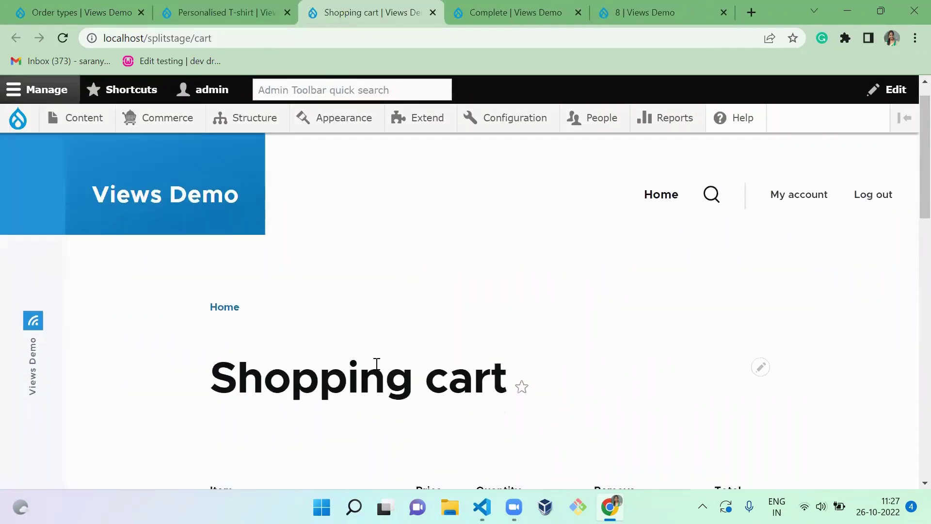
left_click(391, 407)
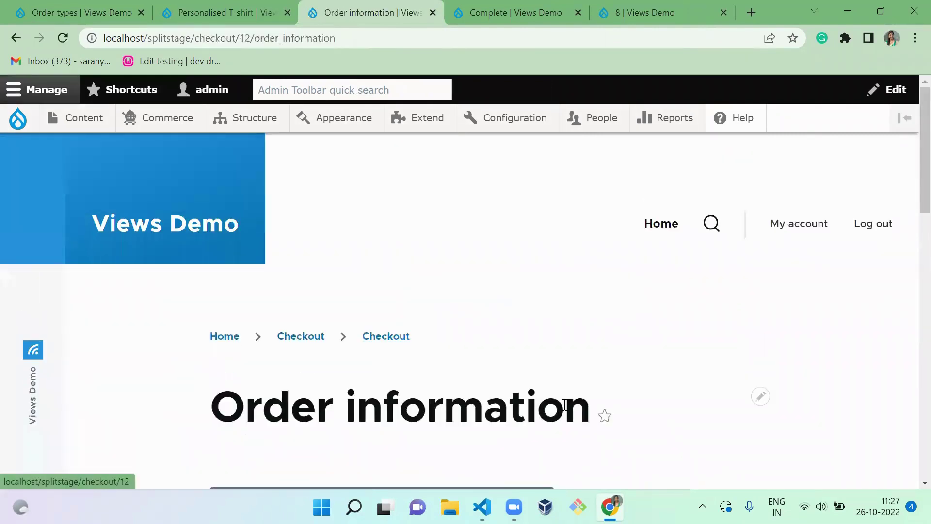
- Continue to the order review with the saved billing details, and pay and complete the cash on delivery purchase
scroll(564, 409, "down", 10)
scroll(567, 411, "down", 5)
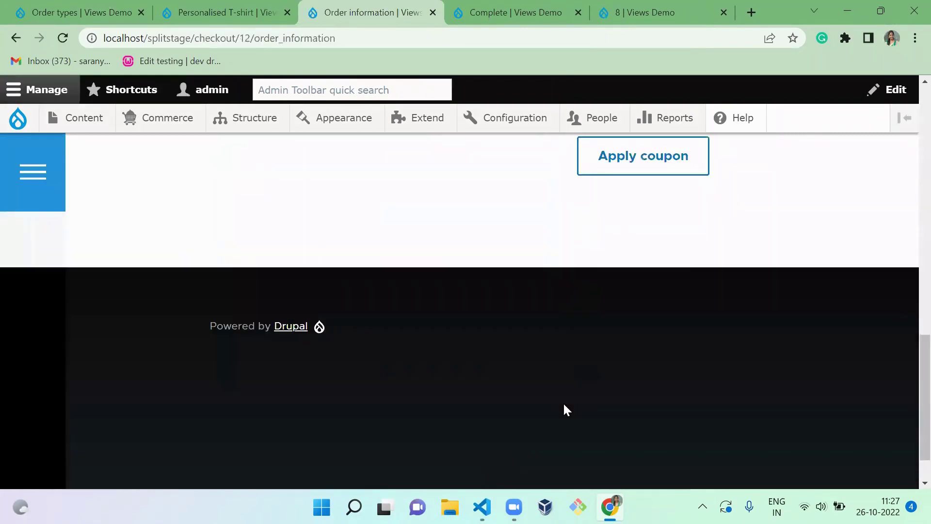
scroll(459, 293, "up", 5)
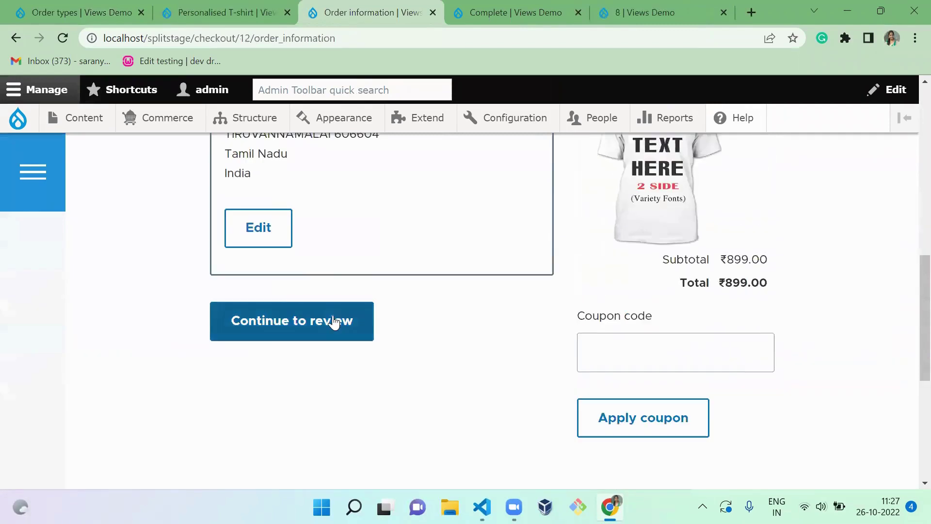
left_click(333, 321)
scroll(334, 321, "down", 12)
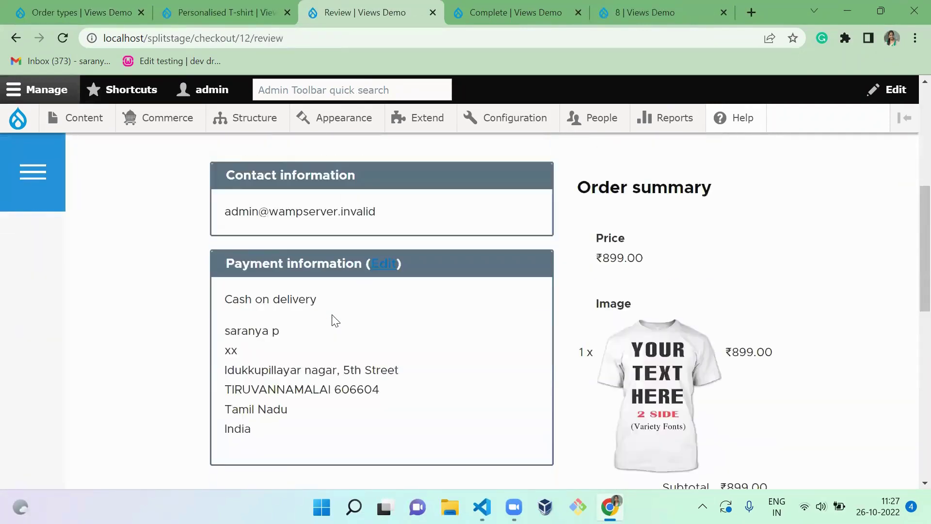
left_click(391, 167)
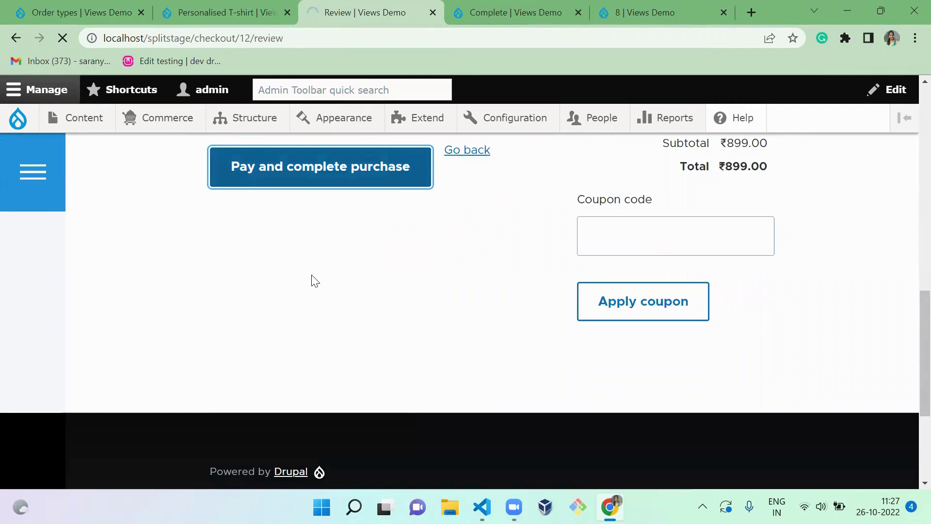
scroll(315, 281, "down", 5)
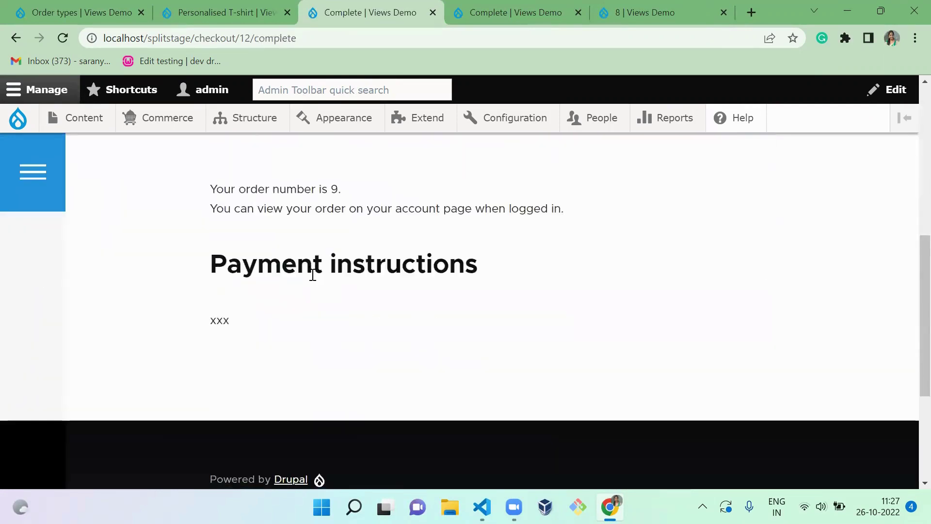
- Return to the order administration page, list all Commerce orders and open the newest one, in the Fulfillment state
key("ctrl+Tab")
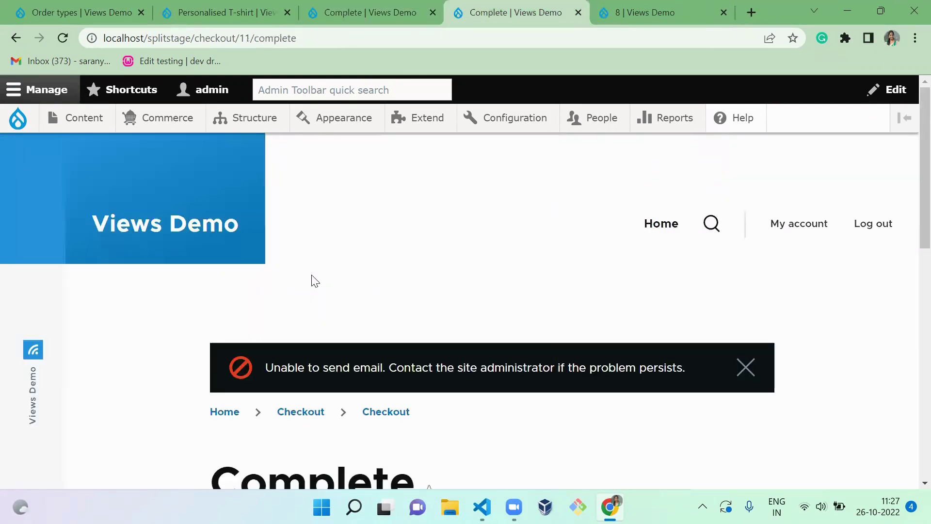
key("ctrl+Tab")
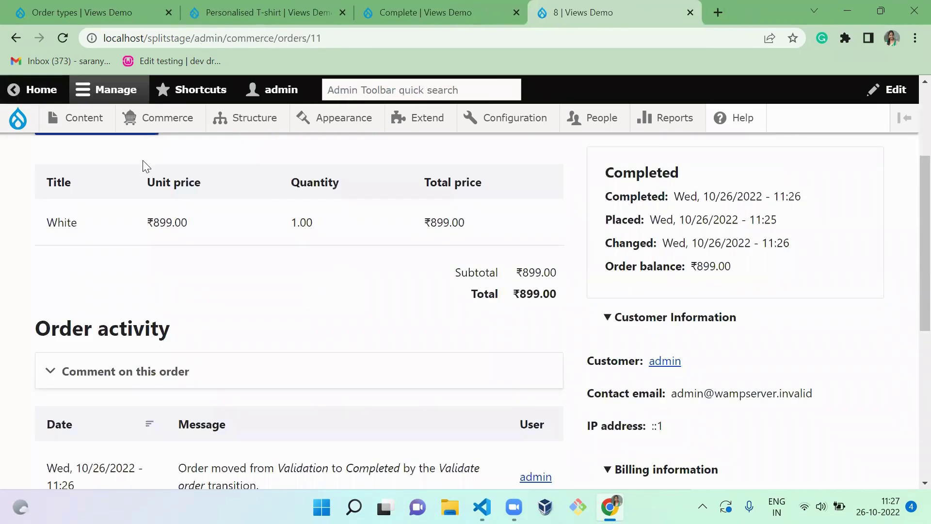
left_click(178, 143)
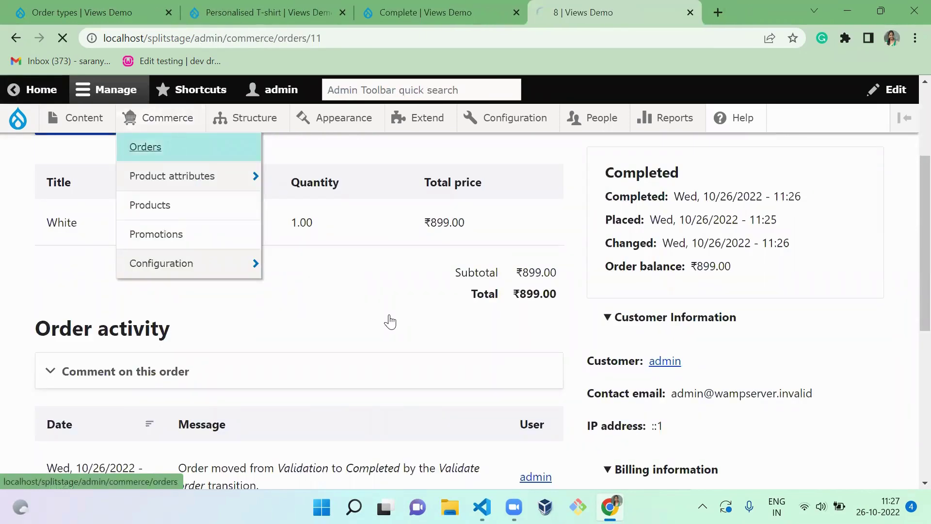
scroll(389, 314, "down", 1)
scroll(389, 314, "down", 5)
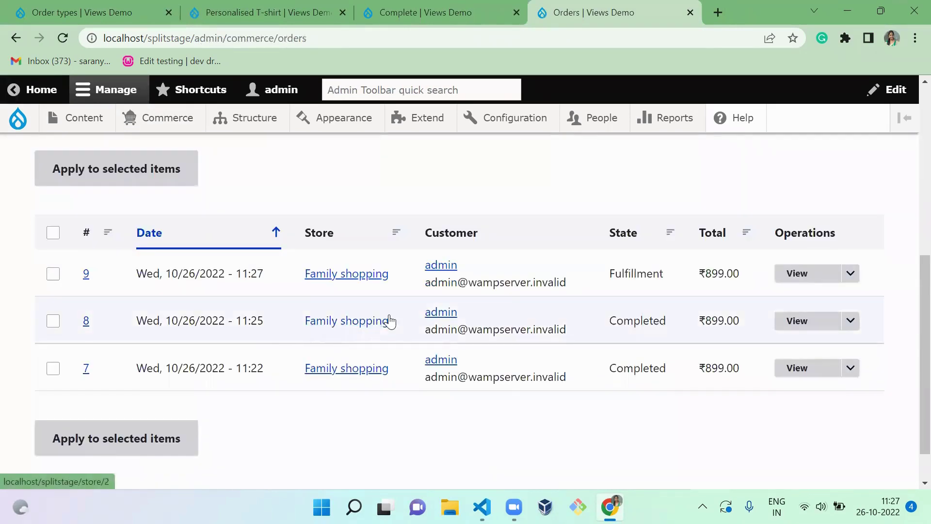
left_click(86, 278)
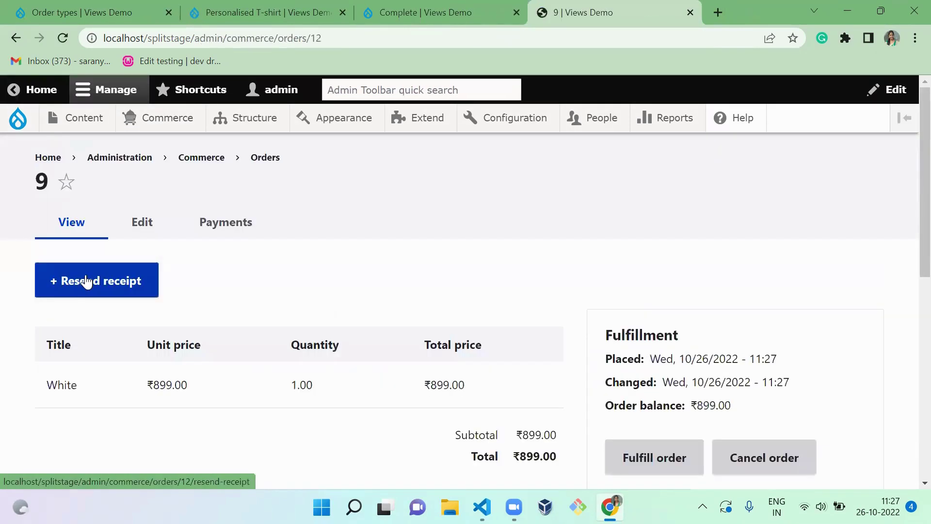
- Apply and confirm the Fulfill order transition on the open order, and check its order activity log
scroll(912, 214, "down", 3)
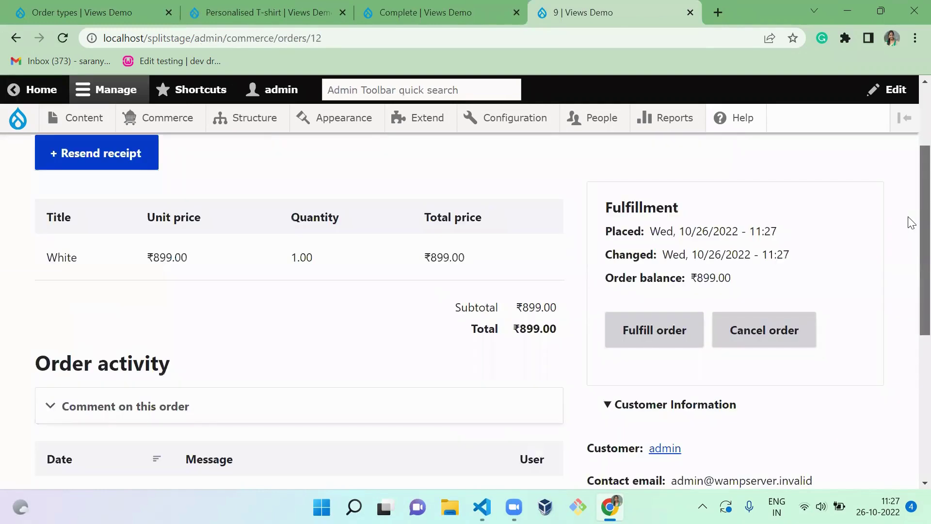
scroll(911, 223, "down", 1)
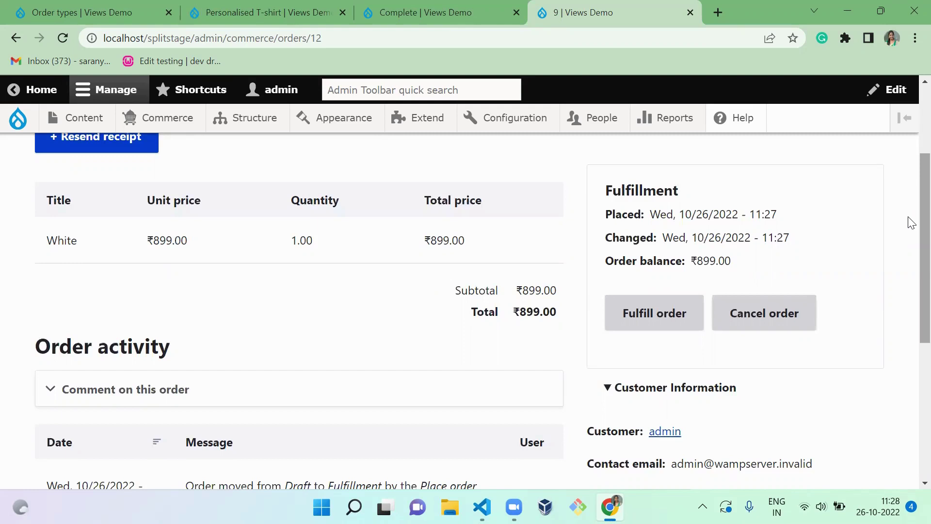
left_click(665, 316)
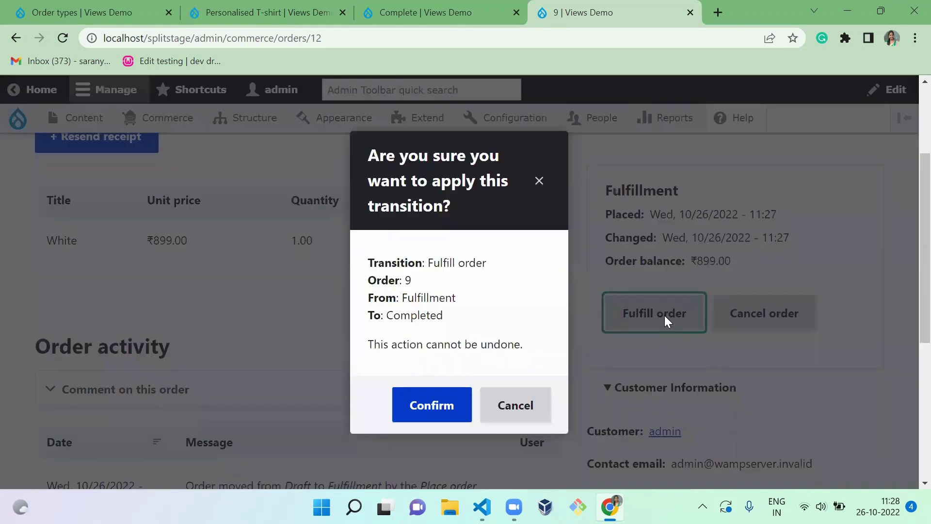
left_click(443, 407)
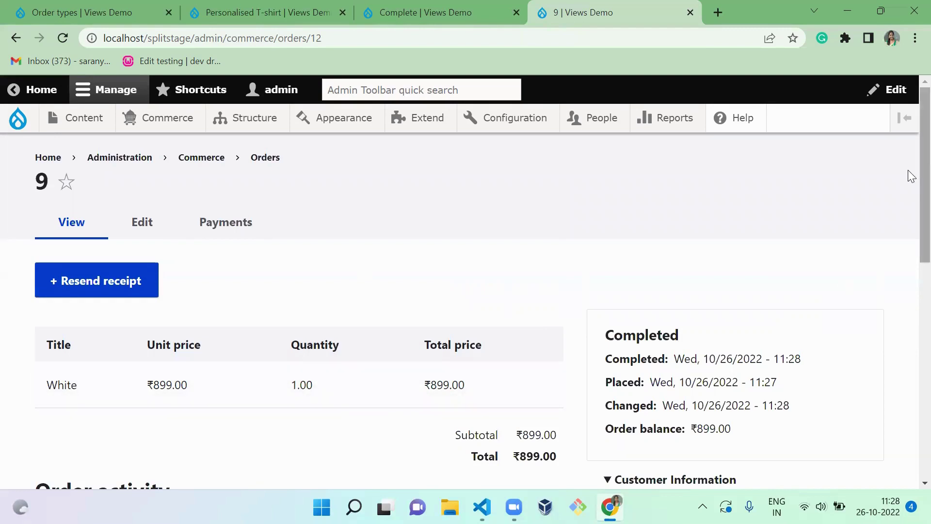
scroll(908, 174, "down", 3)
scroll(908, 286, "up", 2)
scroll(909, 185, "down", 4)
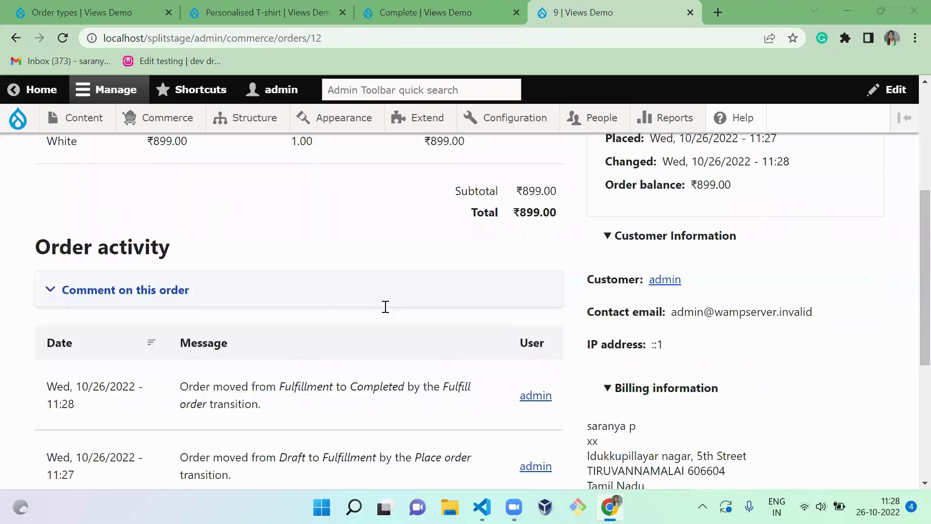
- Switch to Visual Studio Code and move down through commerce_order.workflows.yml to the order_fulfillment_validation definition
key("alt+Tab")
left_click(371, 407)
key("Down")
key("Down")
key("Down")
key("Down")
key("Down")
key("Down")
key("Down")
key("Down")
key("Down")
key("Down")
key("Down")
key("Down")
key("Down")
key("Down")
key("Down")
key("Down")
key("Down")
key("Down")
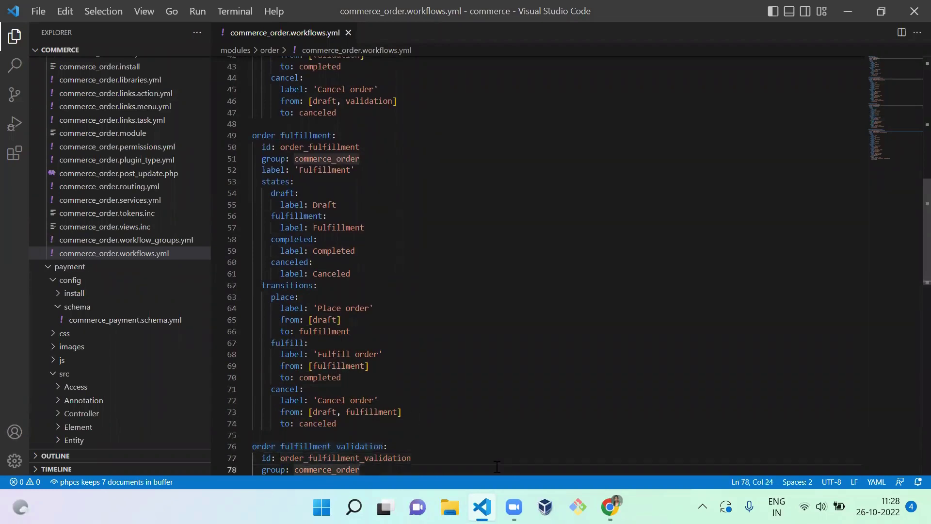
scroll(497, 467, "down", 4)
- Switch back to the browser, set the Default order type's workflow to "Fulfillment, with validation" and save the order type
key("alt+Tab")
key("ctrl+1")
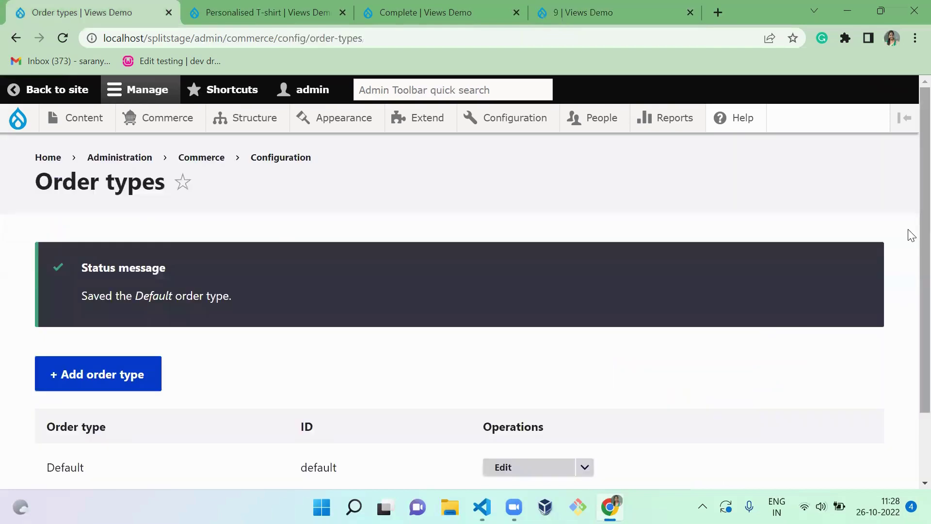
scroll(907, 235, "down", 2)
left_click(530, 384)
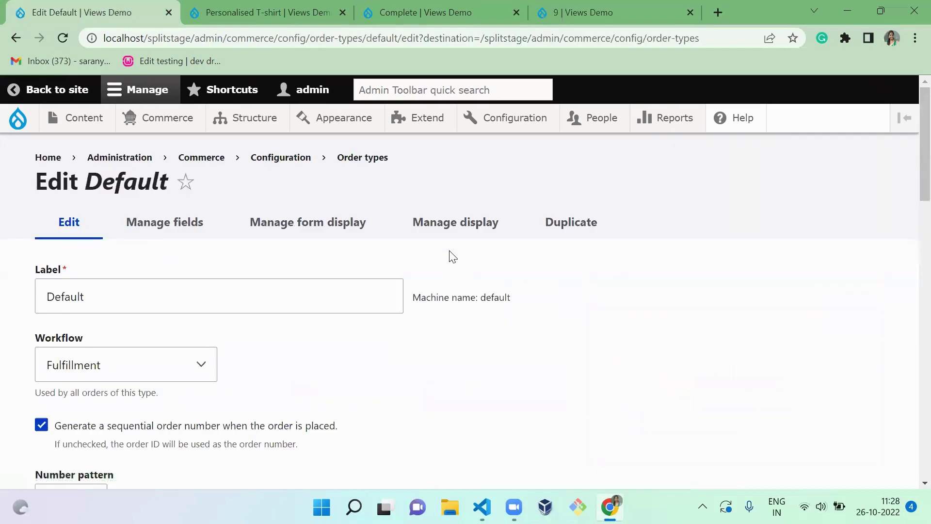
scroll(451, 256, "down", 3)
scroll(453, 255, "down", 3)
scroll(452, 255, "up", 2)
left_click(150, 191)
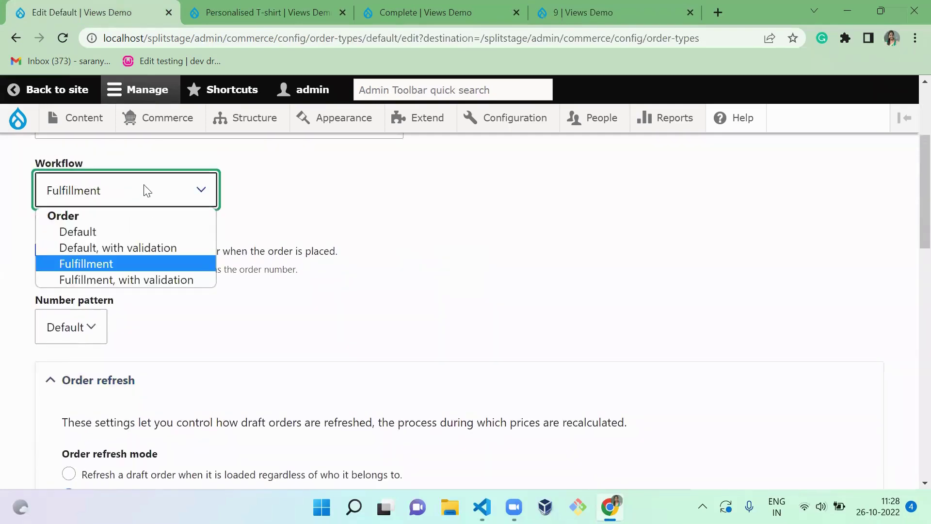
left_click(153, 279)
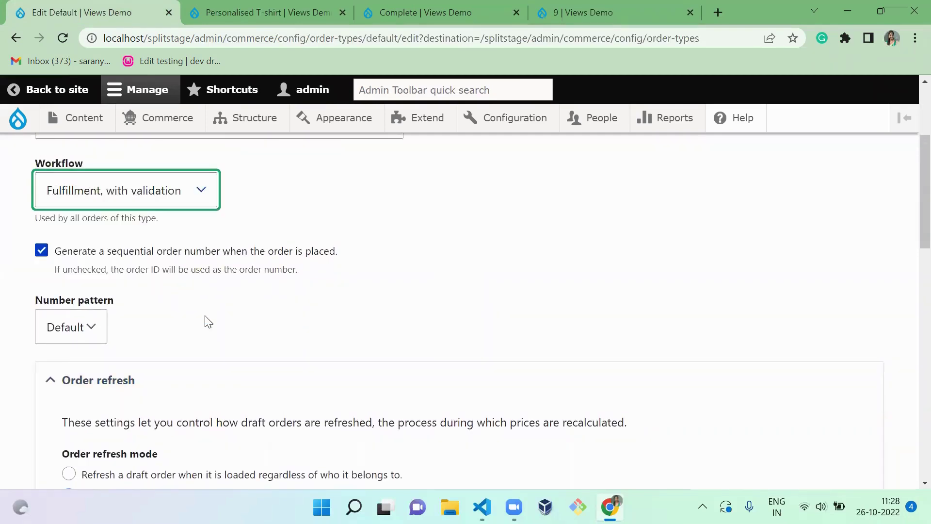
scroll(204, 320, "down", 5)
scroll(206, 320, "down", 10)
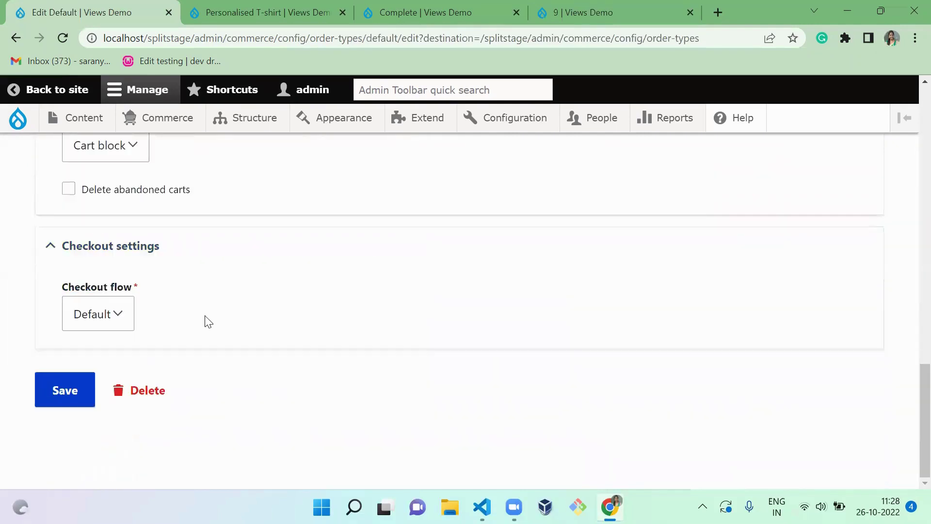
left_click(80, 394)
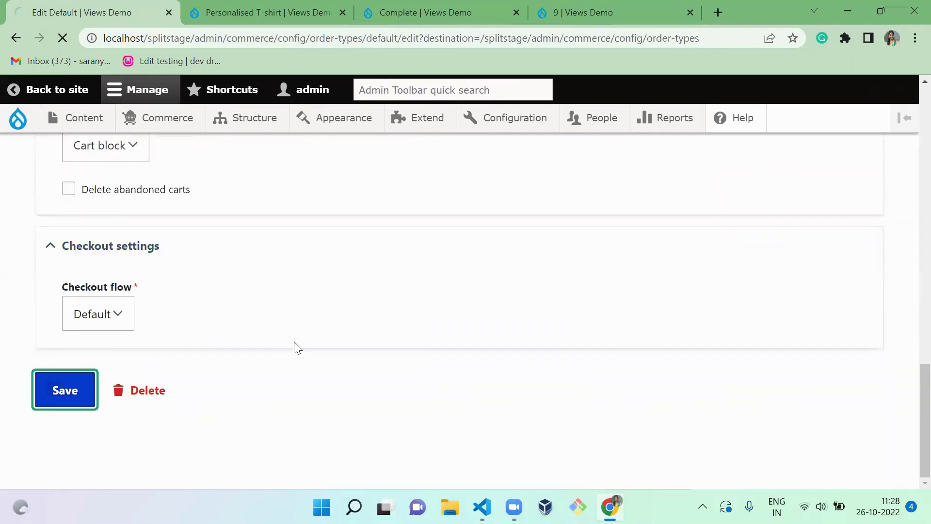
- Reload the Personalised T-shirt product page and add the medium shirt with the custom text "D4Drupal" to the cart
key("ctrl+Tab")
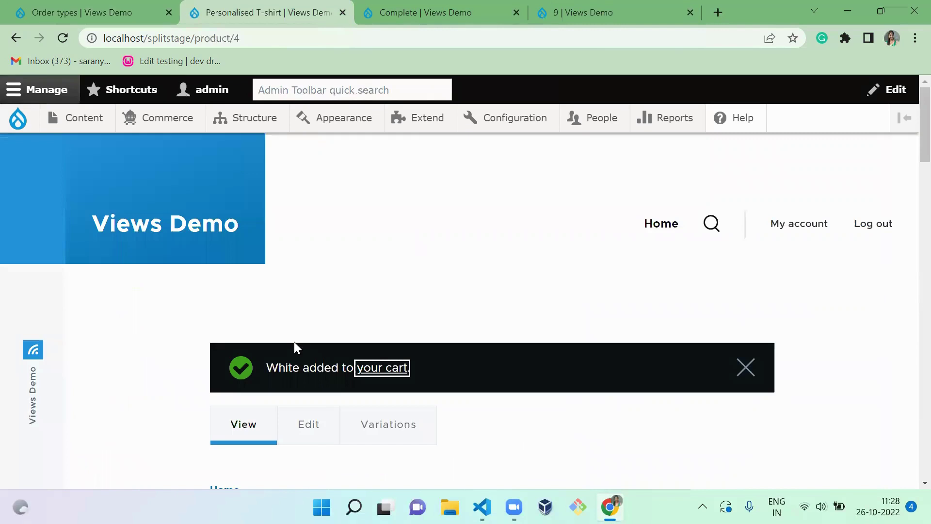
key("F5")
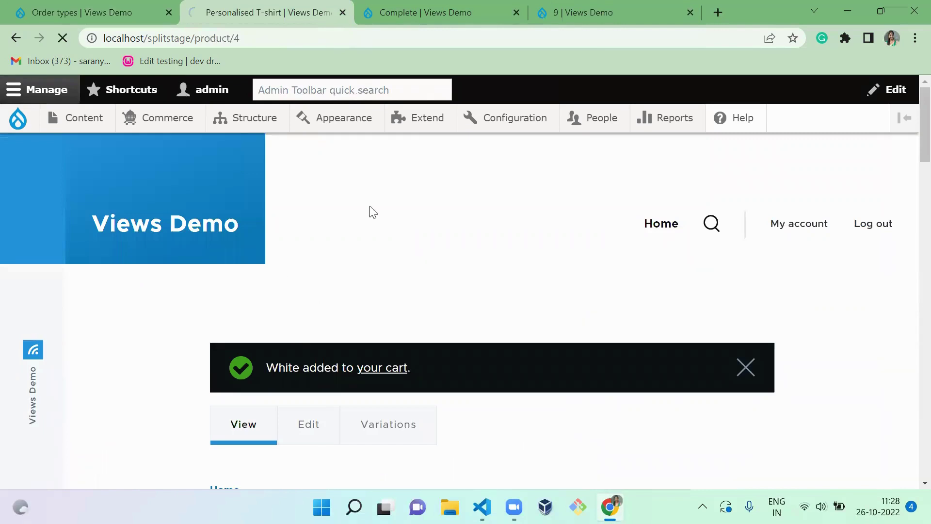
left_click_drag(910, 145, 912, 391)
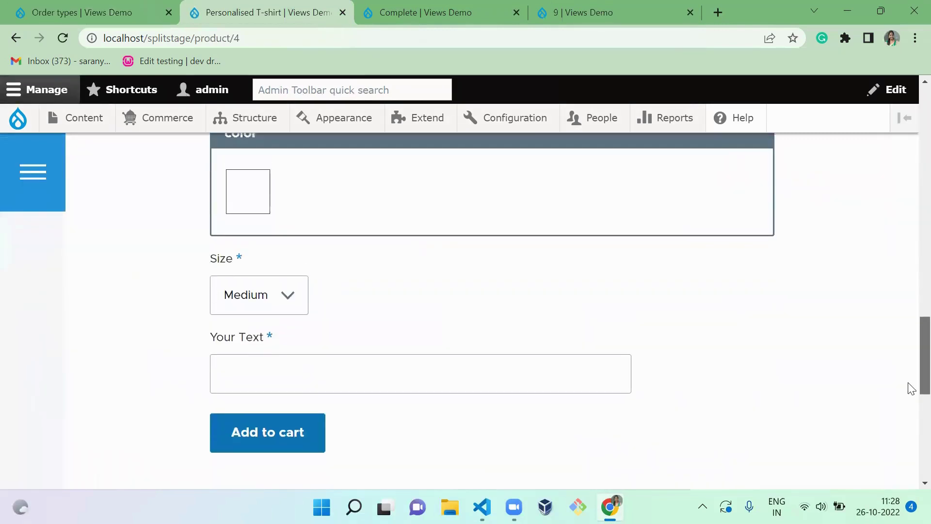
left_click(451, 388)
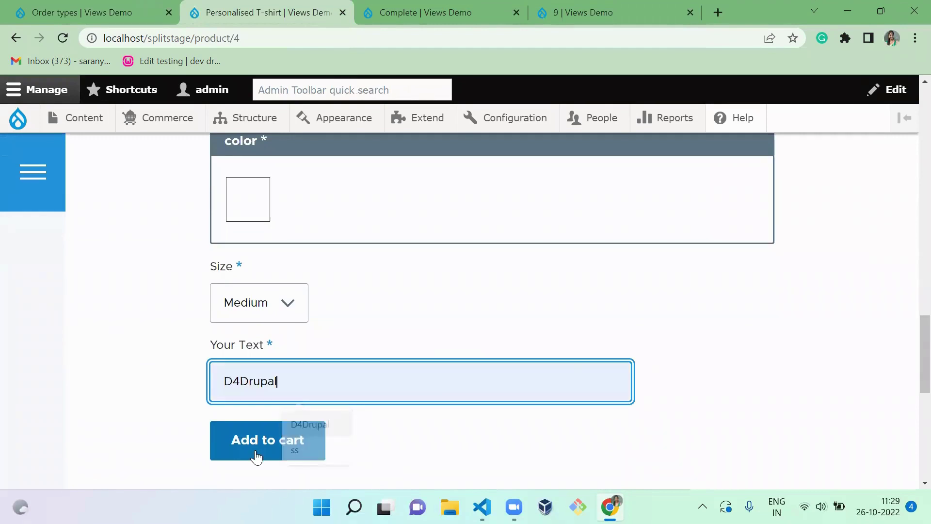
left_click(315, 426)
left_click(254, 452)
key("ctrl+Tab")
key("ctrl+shift+Tab")
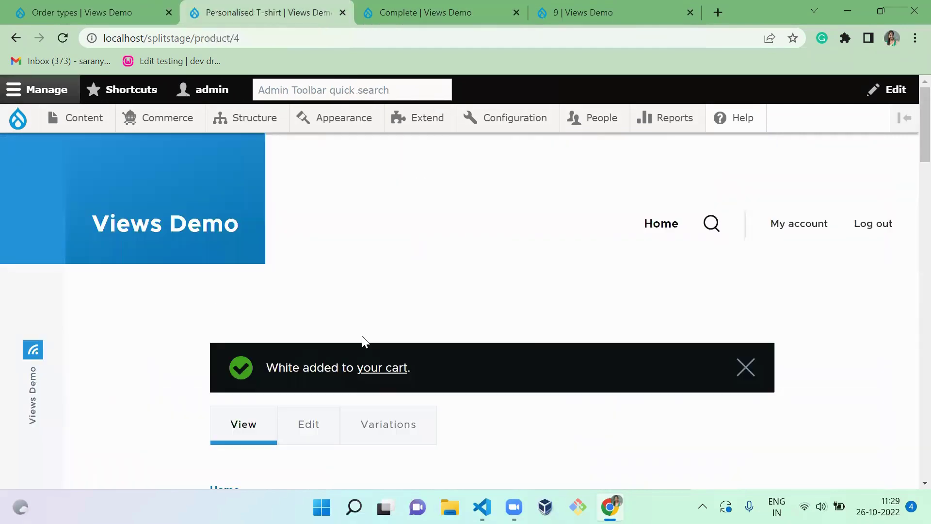
- Open the cart in a new tab, proceed to checkout and continue to the order review with the saved billing details
left_click(382, 372)
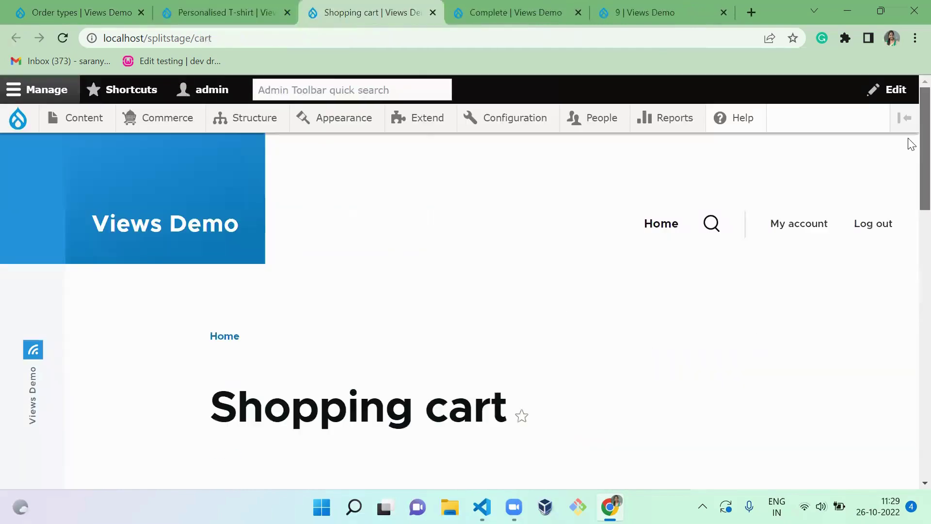
scroll(909, 146, "down", 10)
left_click(412, 290)
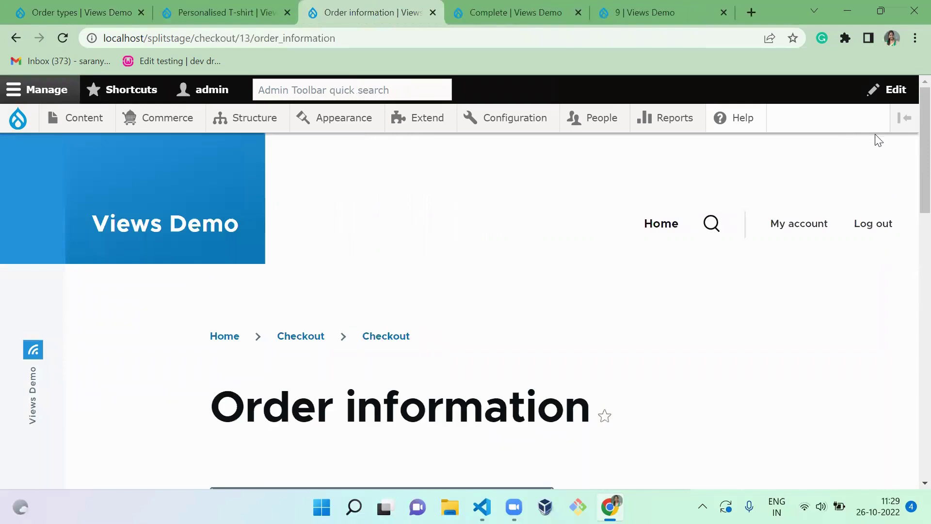
scroll(909, 291, "down", 12)
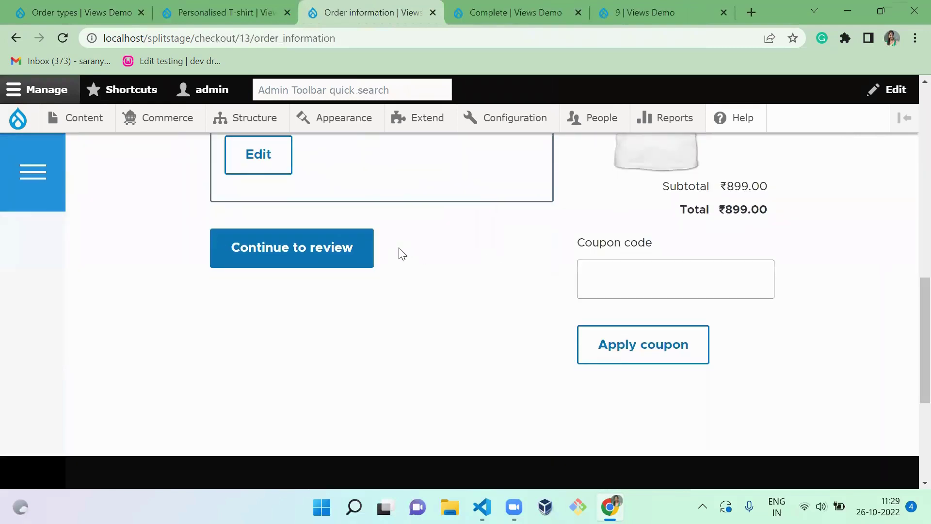
left_click(336, 252)
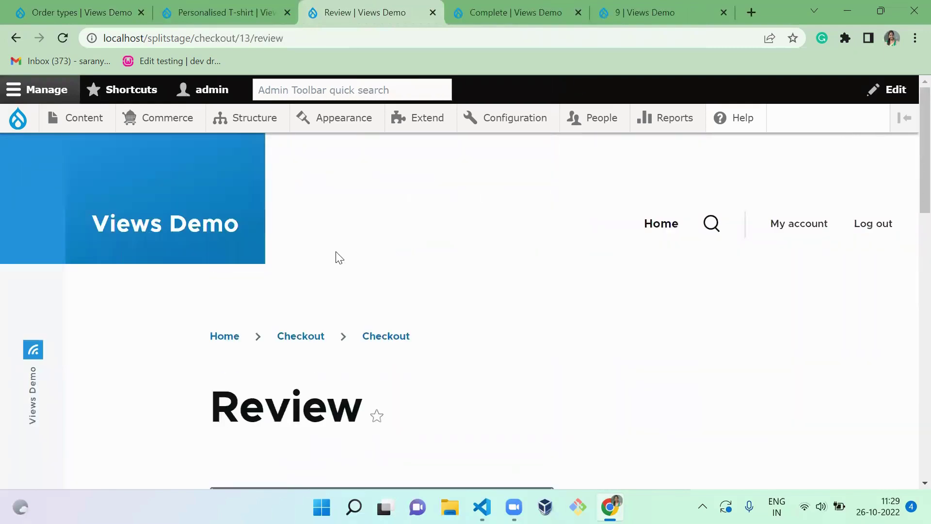
- Pay and complete the purchase from the order review, and look over the completion page
scroll(911, 261, "down", 5)
scroll(911, 291, "down", 6)
left_click(335, 286)
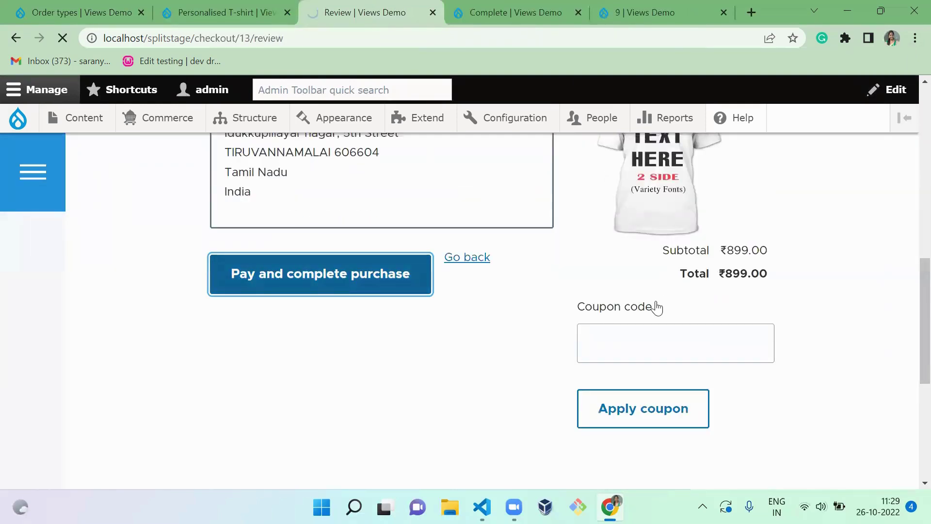
scroll(911, 308, "down", 5)
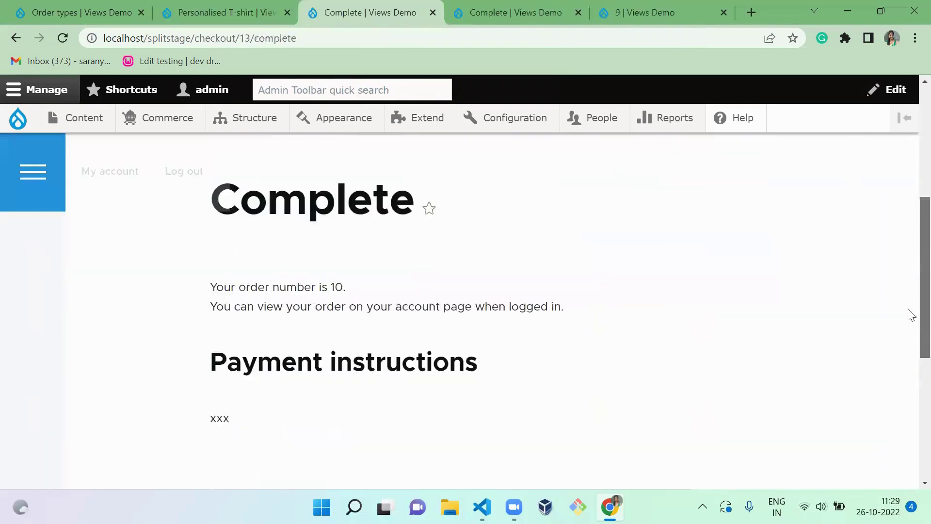
scroll(911, 311, "down", 2)
- Close both finished checkout tabs and open the newest order, in the Validation state, from the Commerce orders list
key("ctrl+w")
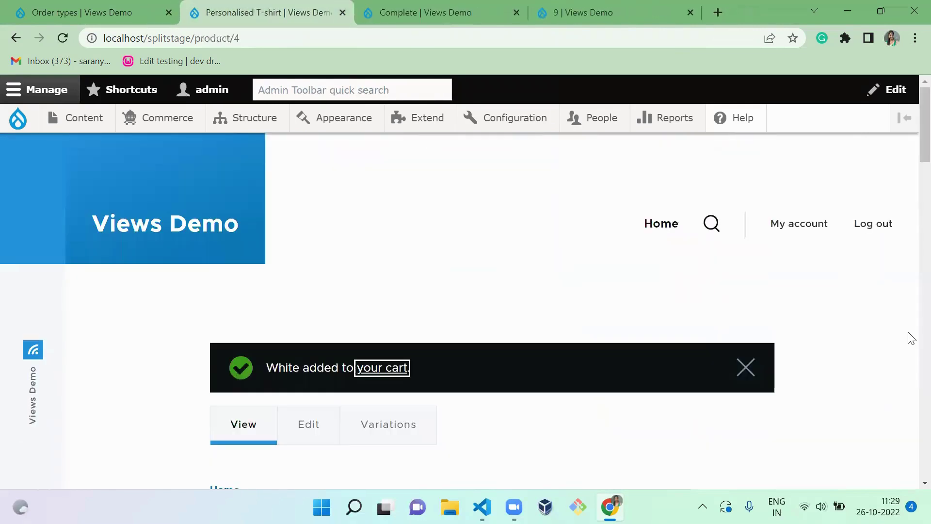
key("ctrl+Tab")
key("ctrl+w")
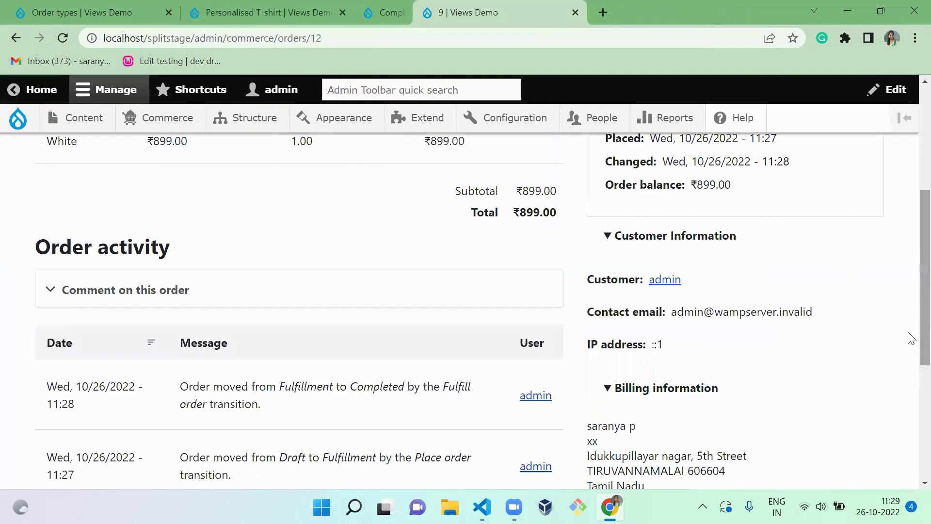
mouse_move(169, 131)
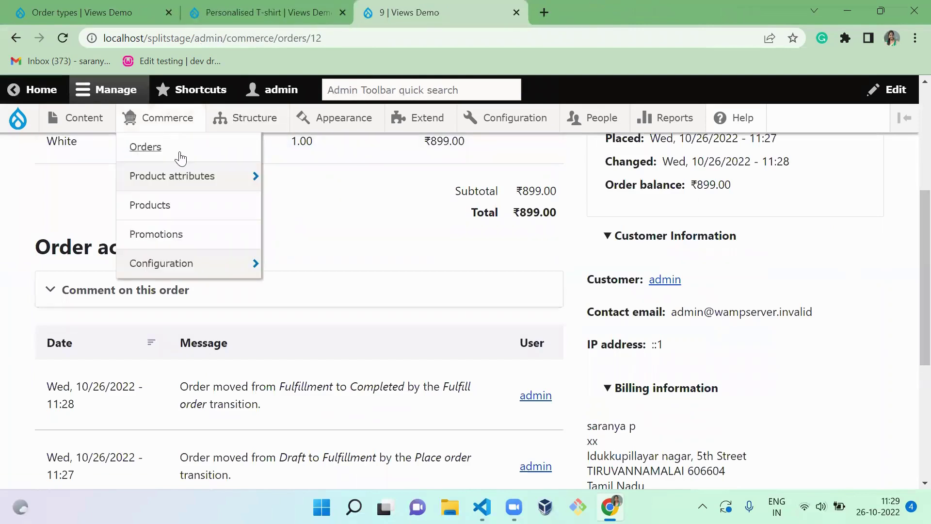
left_click(177, 148)
scroll(409, 251, "down", 9)
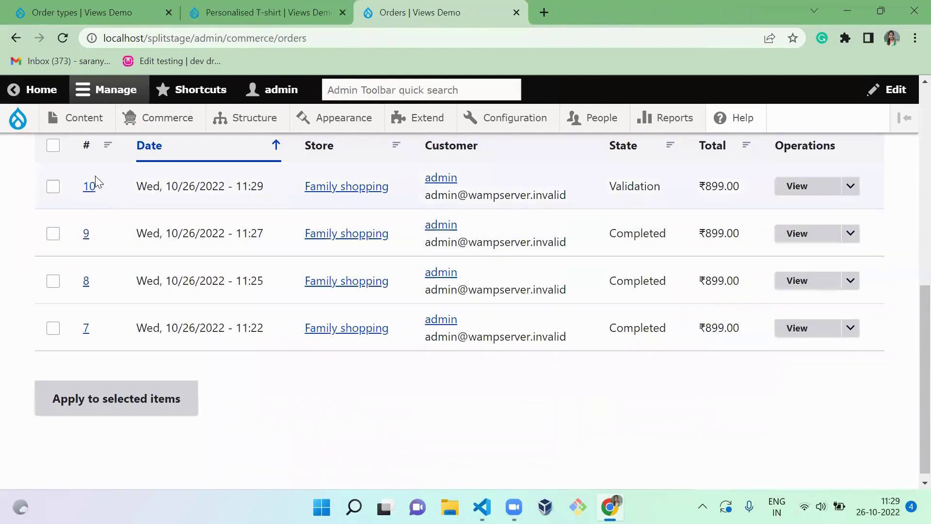
left_click(91, 186)
- Switch to Visual Studio Code and examine the order_fulfillment_validation states and transitions, stopping at the 'Validate order' label
key("alt+Tab")
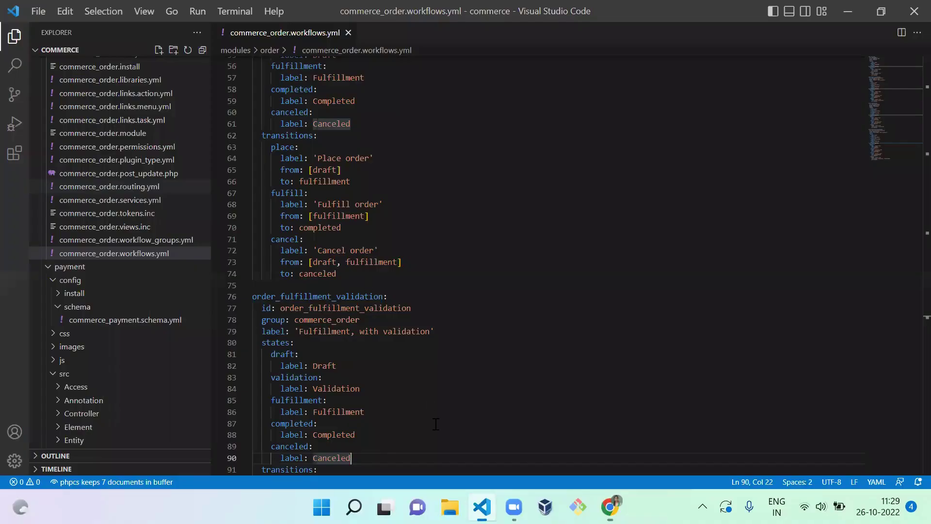
key("Down")
key("Down")
key("Down")
key("Down")
key("Down")
key("Down")
key("Down")
key("Down")
key("Down")
key("Down")
key("Down")
key("Down")
key("Down")
key("Down")
key("Down")
key("Down")
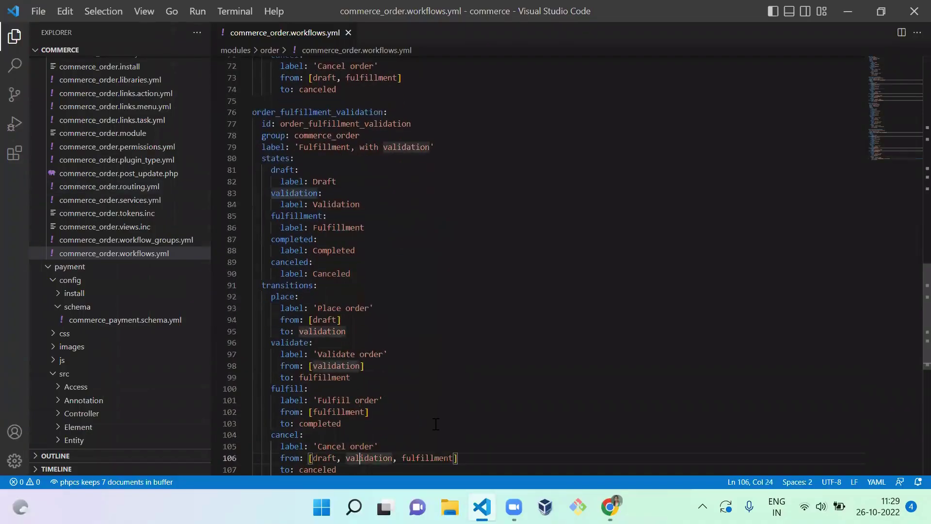
left_click(345, 359)
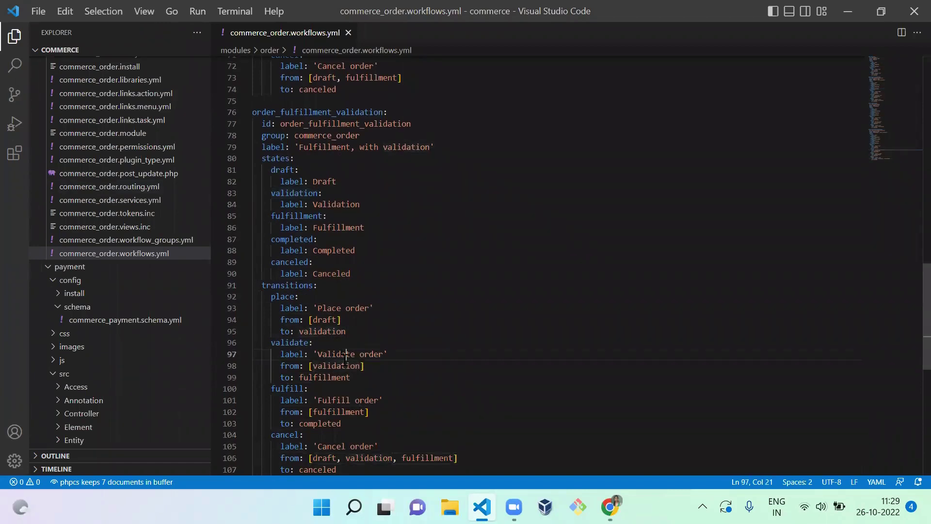
- Examine the target of the validate transition and the fulfill transition's label, source and target states in order_fulfillment_validation
left_click(368, 370)
left_click(387, 403)
left_click_drag(387, 403, 391, 422)
left_click(390, 421)
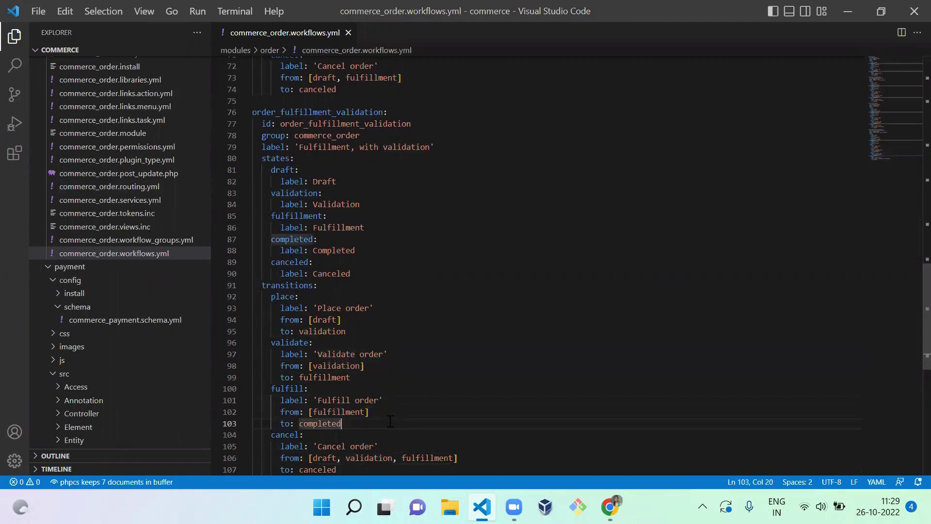
- Switch to Chrome and apply the Validate order transition and the Fulfill order transition to the open test order, confirming both
key("alt+Tab")
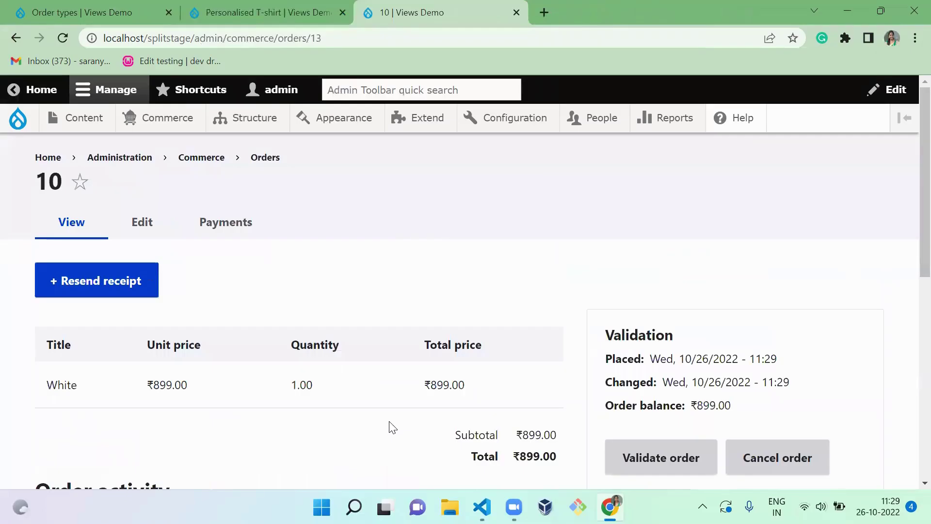
scroll(911, 162, "down", 1)
scroll(910, 185, "down", 2)
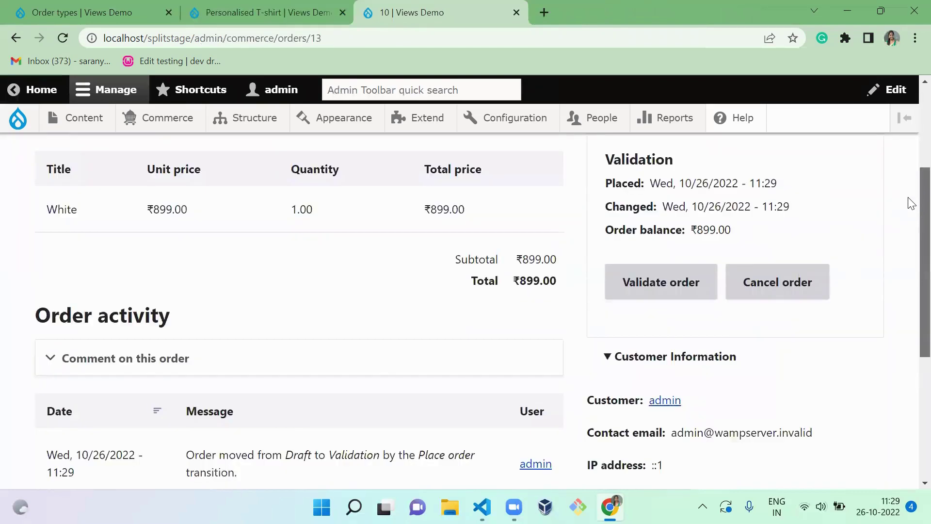
left_click(704, 281)
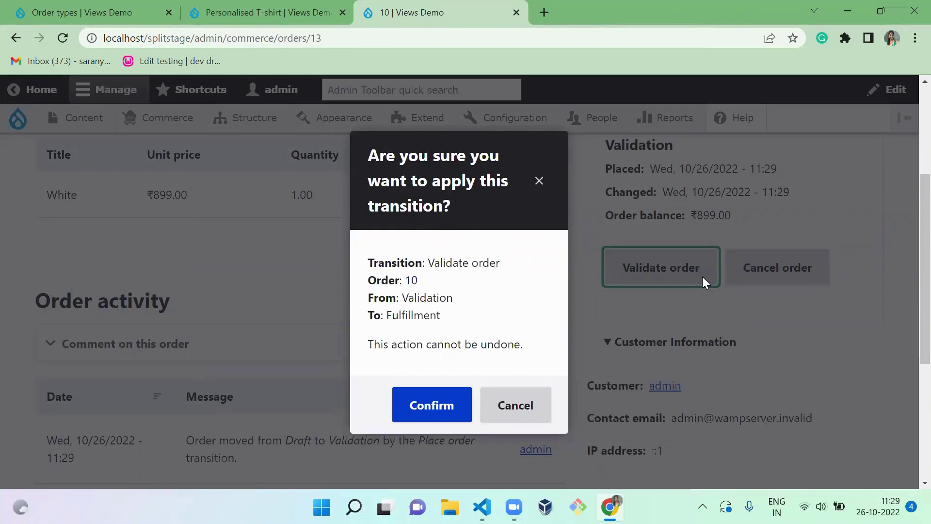
left_click(418, 416)
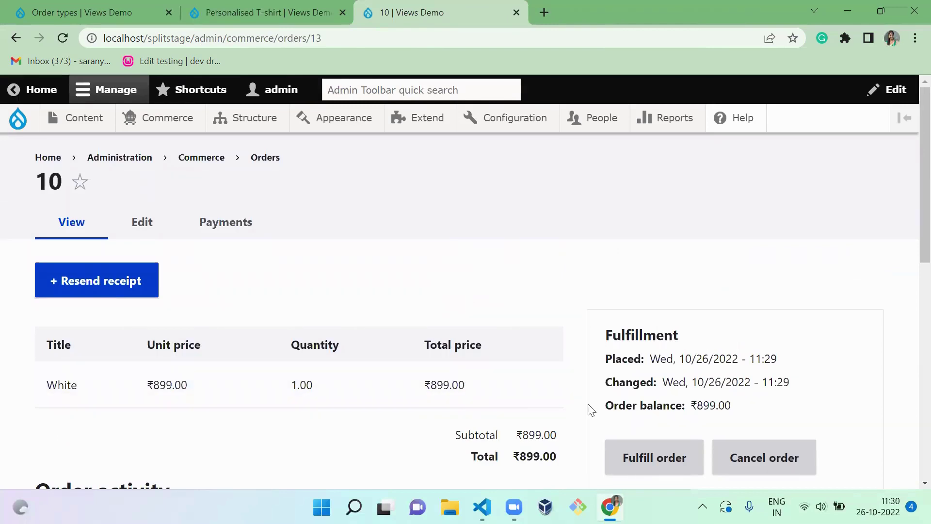
left_click(642, 458)
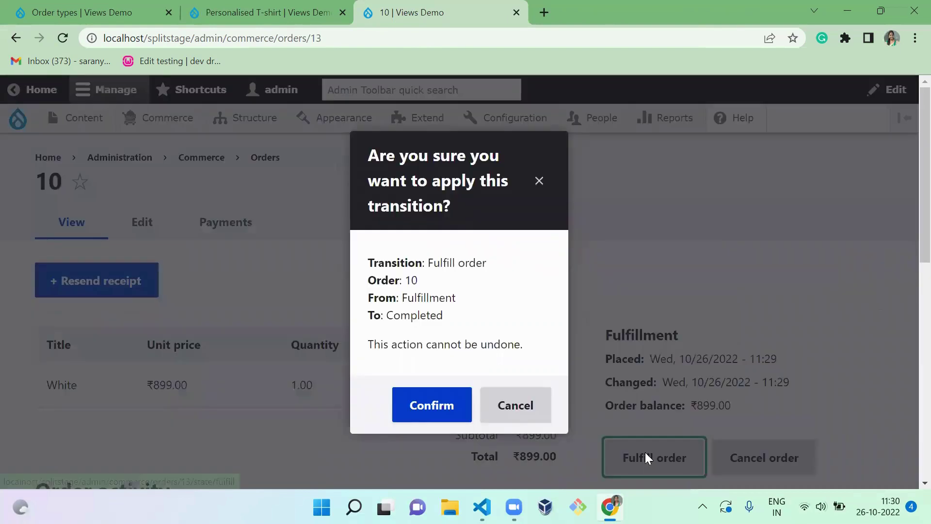
left_click(417, 413)
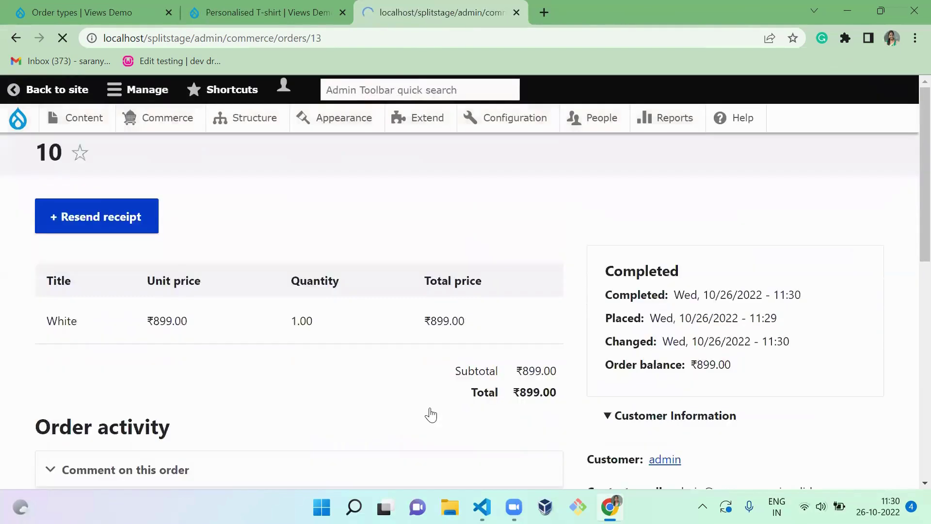